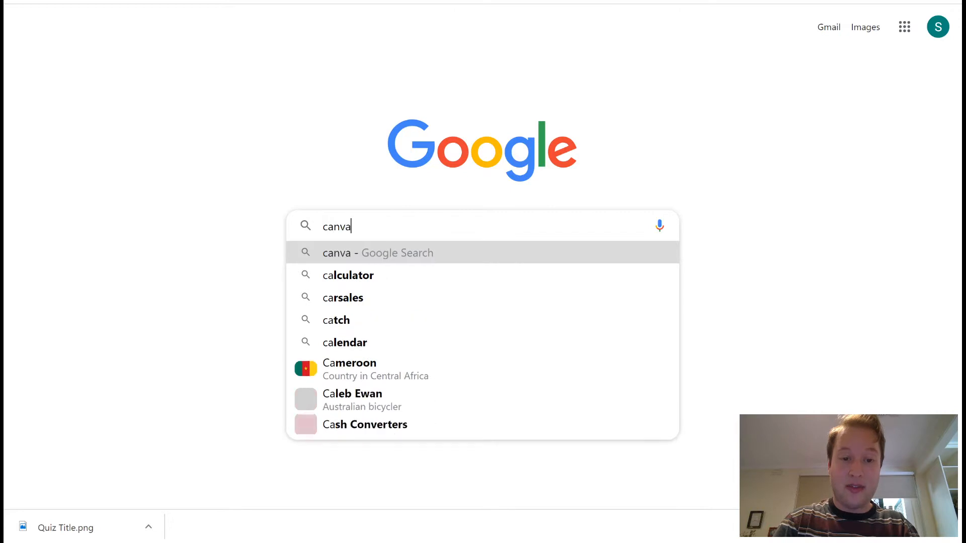
# - Search Google for canva and open the Canva website from the results
pyautogui.press('Return')
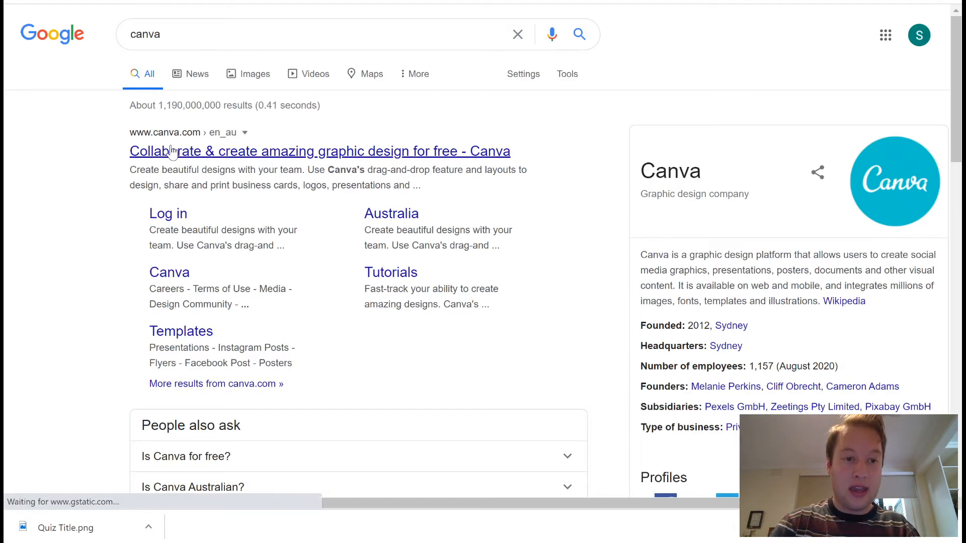
pyautogui.click(171, 151)
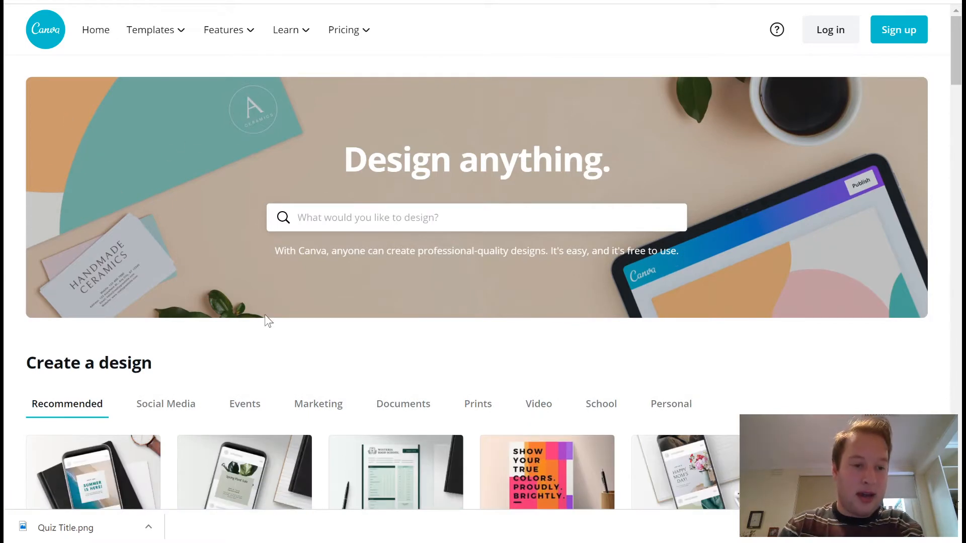
# - Start a new blank Poster design from the recommended design types
pyautogui.scroll(-2, 239, 312)
pyautogui.scroll(-3, 238, 317)
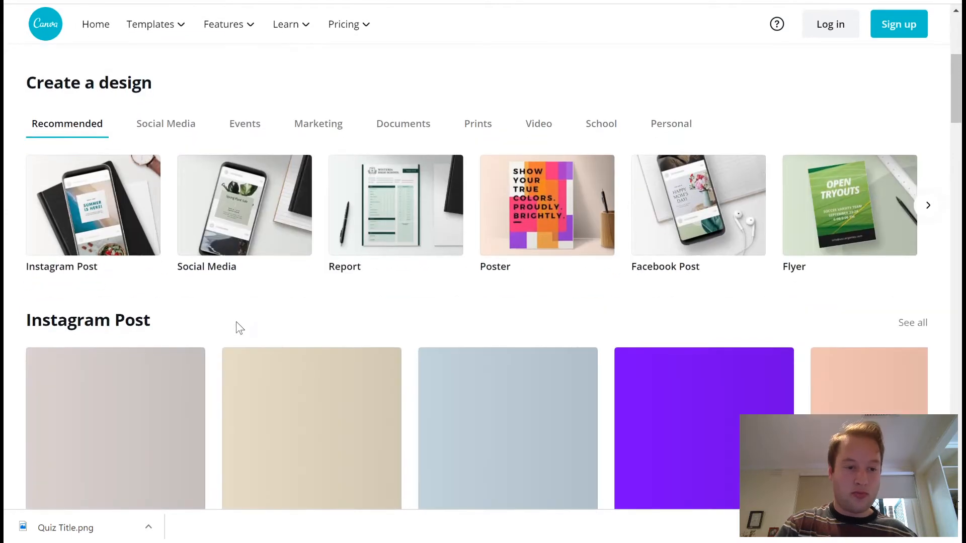
pyautogui.scroll(5, 403, 347)
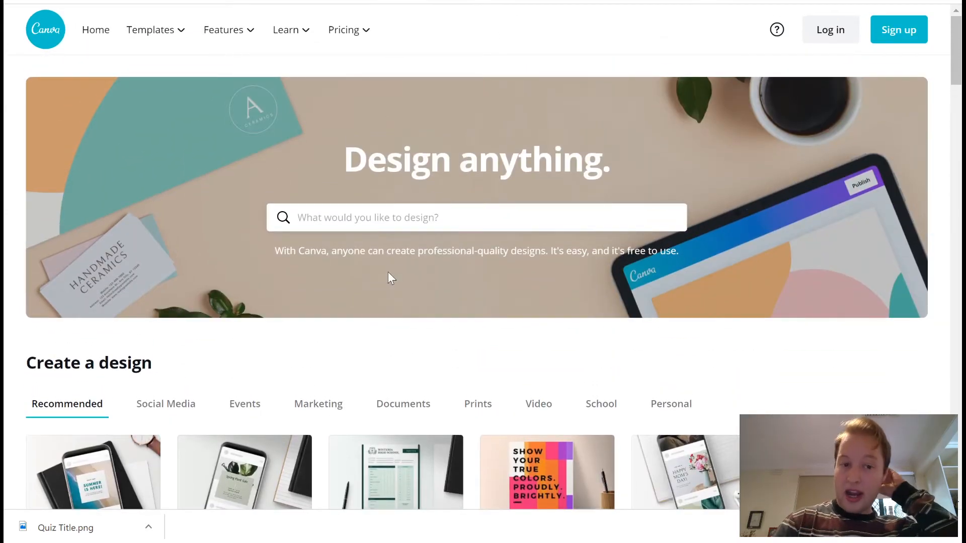
pyautogui.scroll(-2, 391, 278)
pyautogui.scroll(-4, 391, 278)
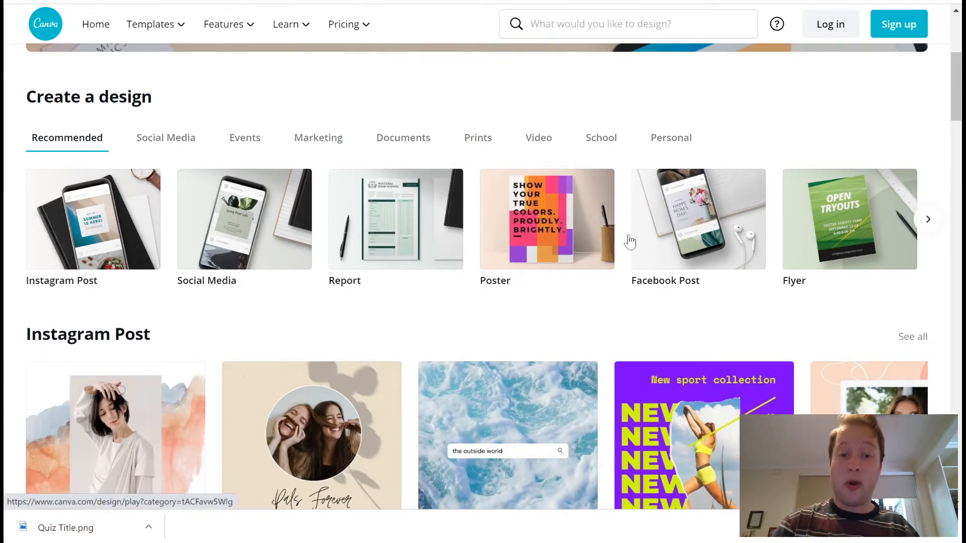
pyautogui.click(548, 232)
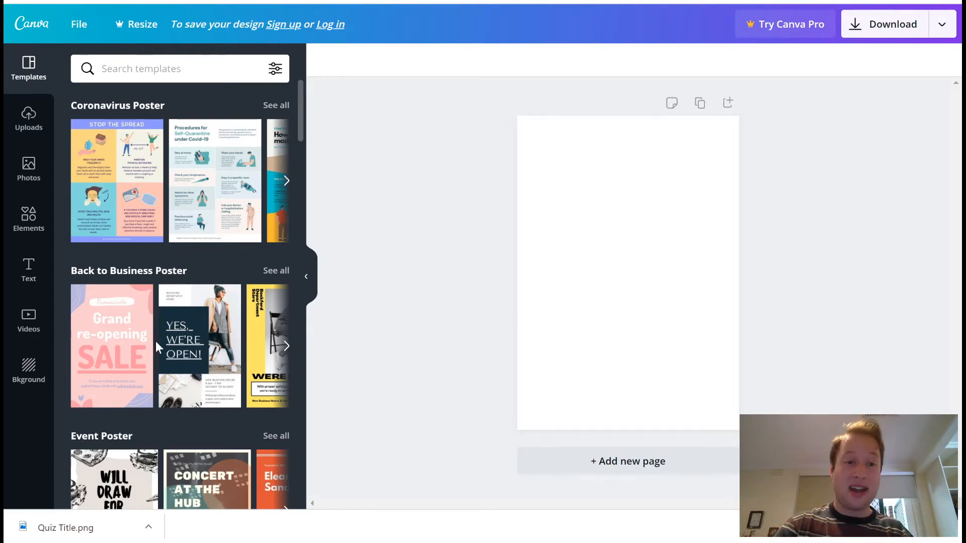
# - Look through the poster template categories, including more Coronavirus Poster thumbnails, and hide and reopen the template list
pyautogui.scroll(-1, 155, 341)
pyautogui.scroll(1, 166, 268)
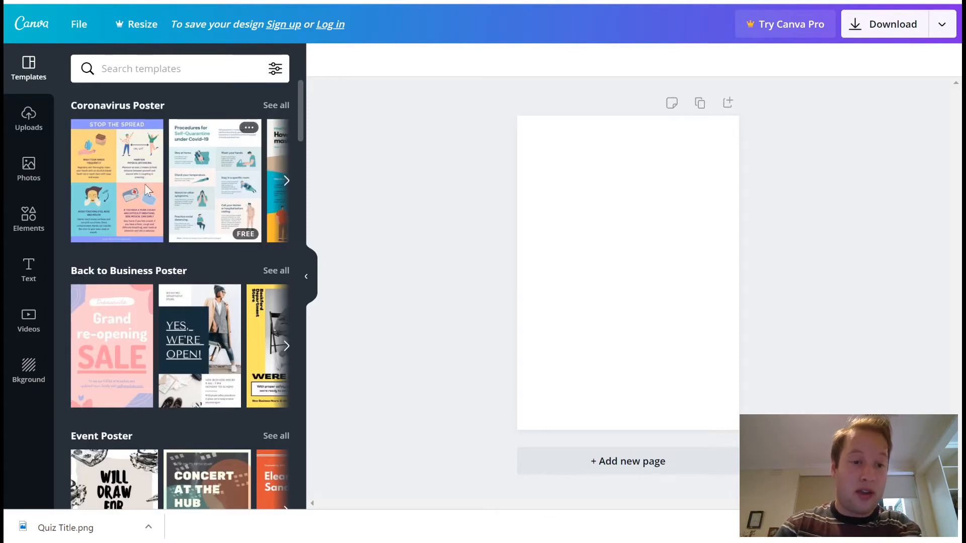
pyautogui.scroll(-3, 204, 408)
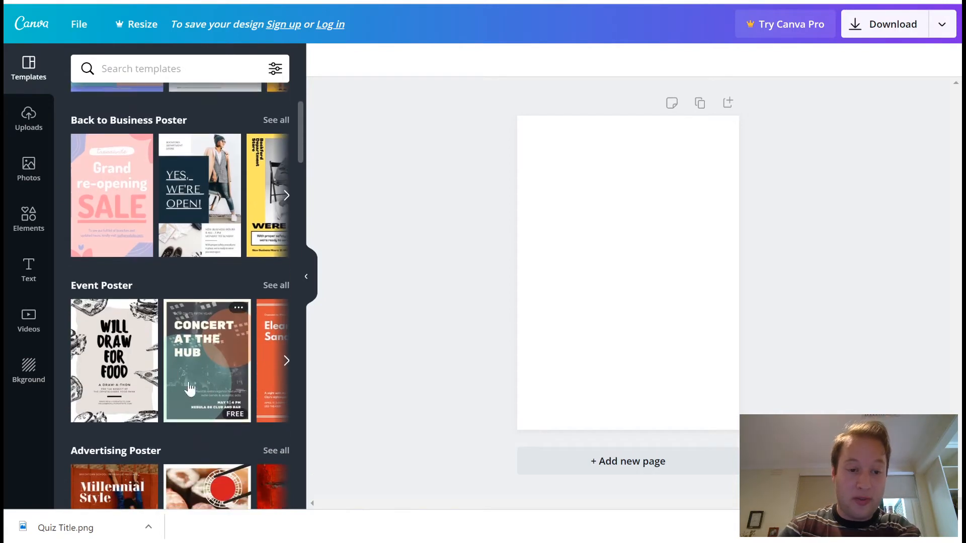
pyautogui.scroll(-3, 197, 435)
pyautogui.scroll(5, 138, 316)
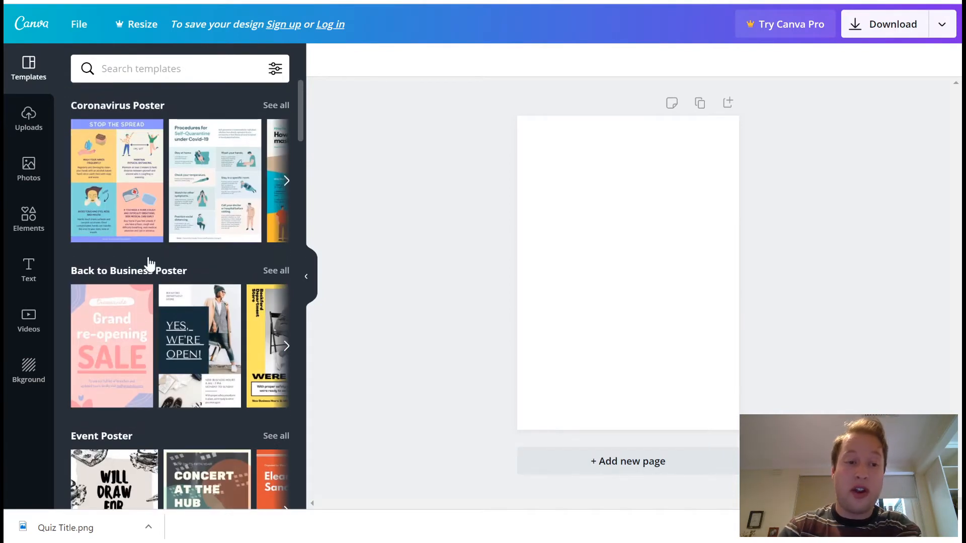
pyautogui.click(285, 180)
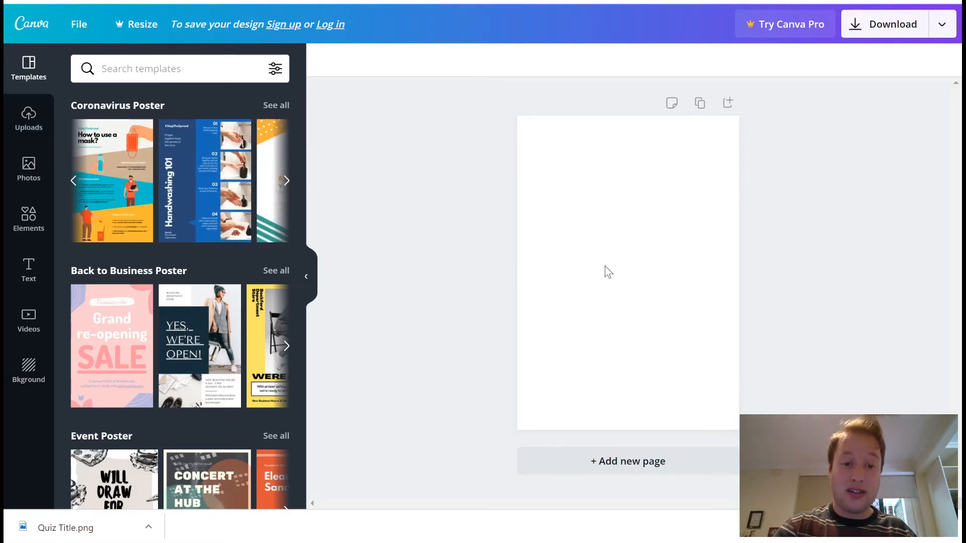
pyautogui.click(307, 277)
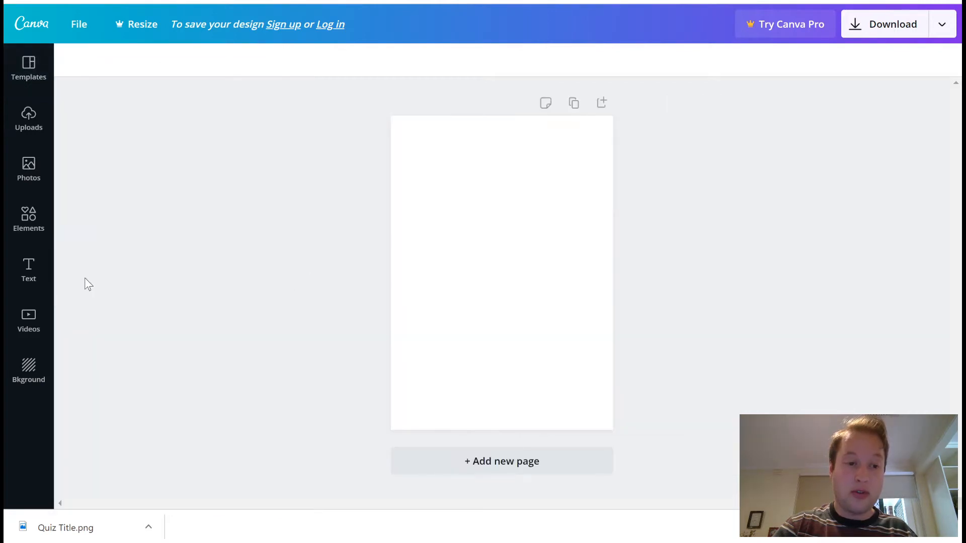
pyautogui.click(29, 73)
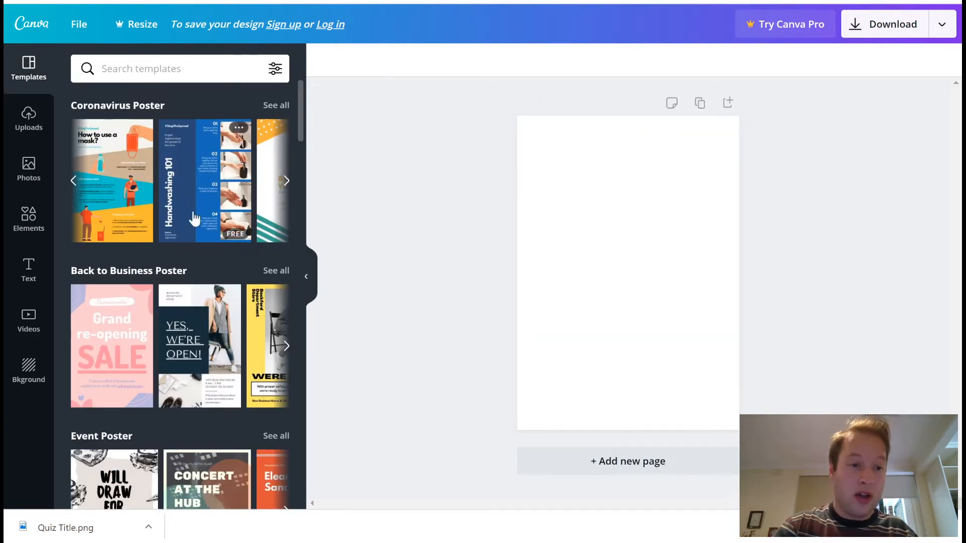
# - Show all Coronavirus Poster templates and apply the "Procedures for Self-Quarantine under Covid-19" template to the blank page
pyautogui.click(270, 104)
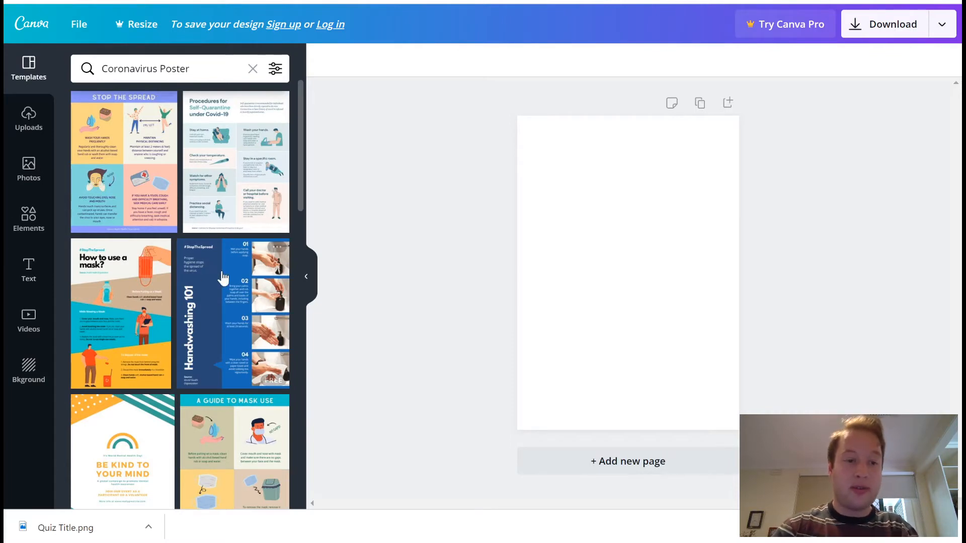
pyautogui.scroll(-1, 222, 277)
pyautogui.scroll(-5, 223, 279)
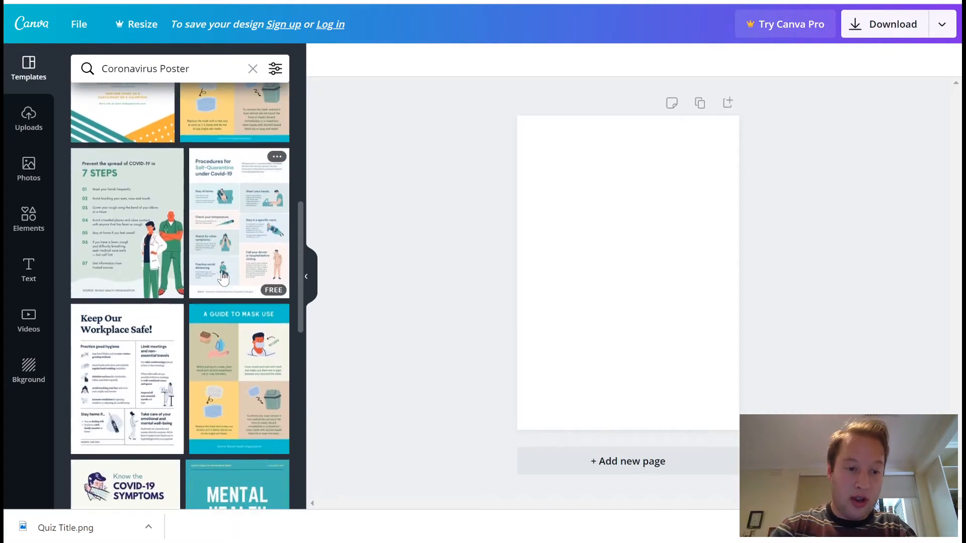
pyautogui.scroll(-2, 279, 292)
pyautogui.scroll(-8, 279, 291)
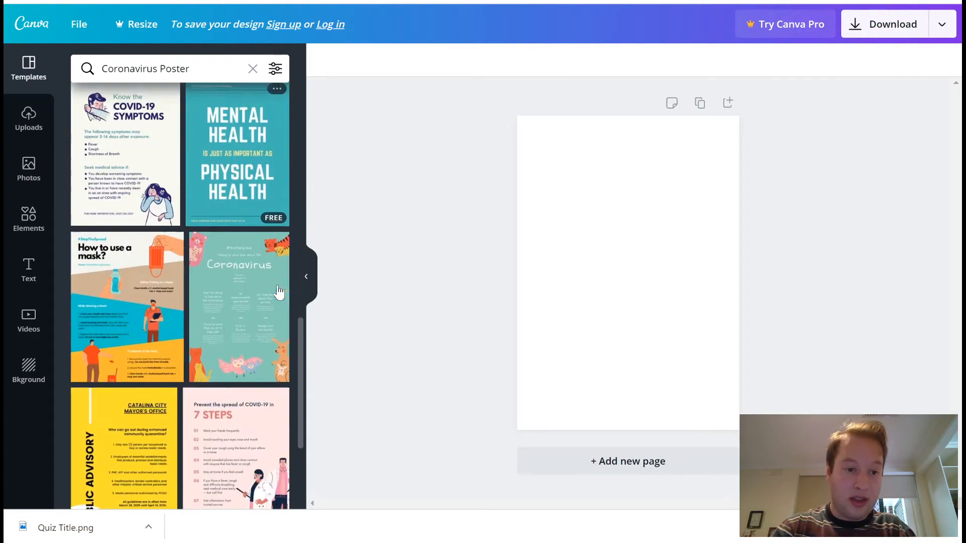
pyautogui.scroll(-3, 279, 292)
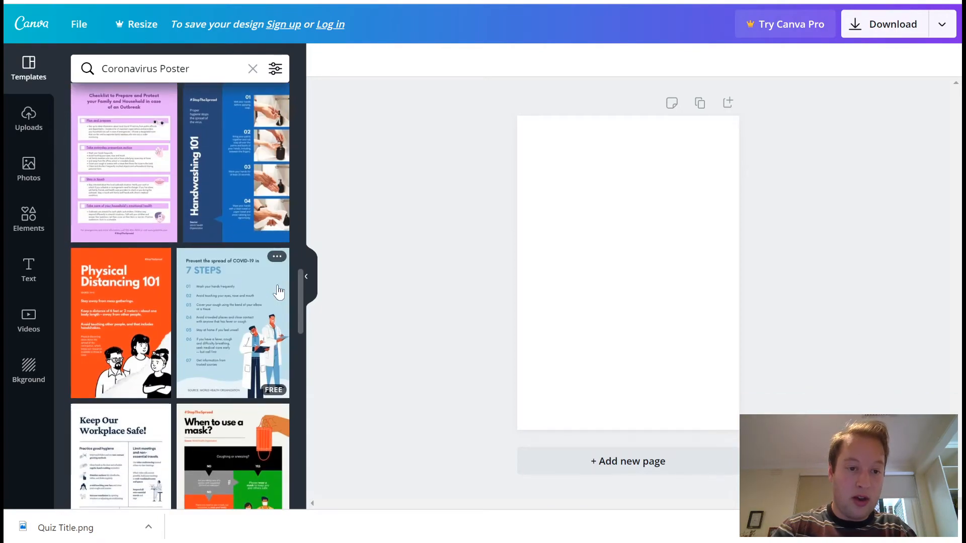
pyautogui.scroll(10, 279, 292)
pyautogui.scroll(3, 278, 291)
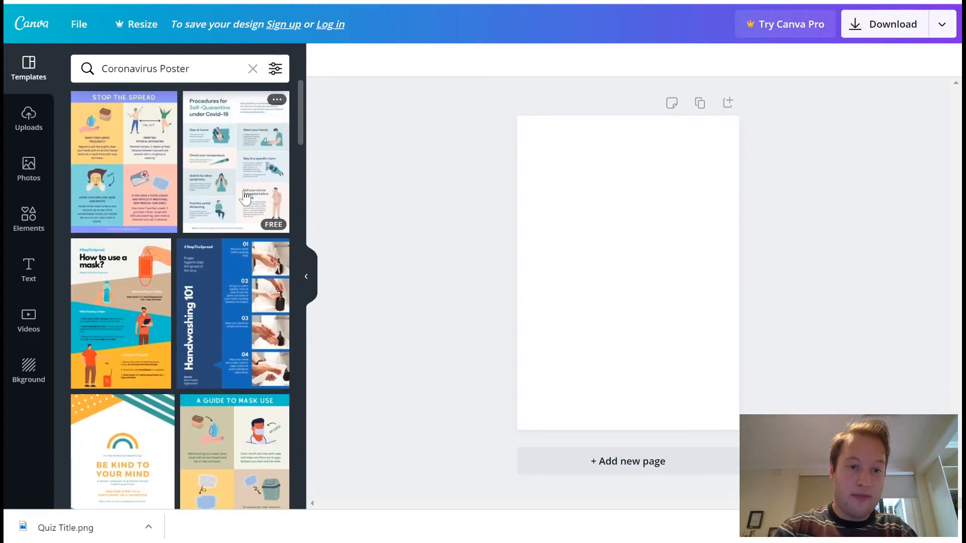
pyautogui.click(238, 146)
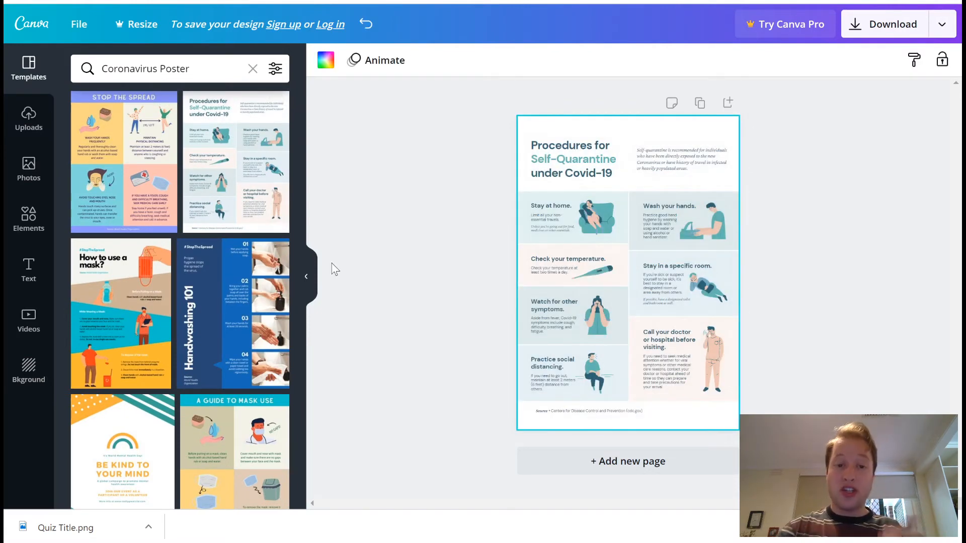
# - Hide the template list and set the canvas zoom to 75% at the poster's title area
pyautogui.click(306, 276)
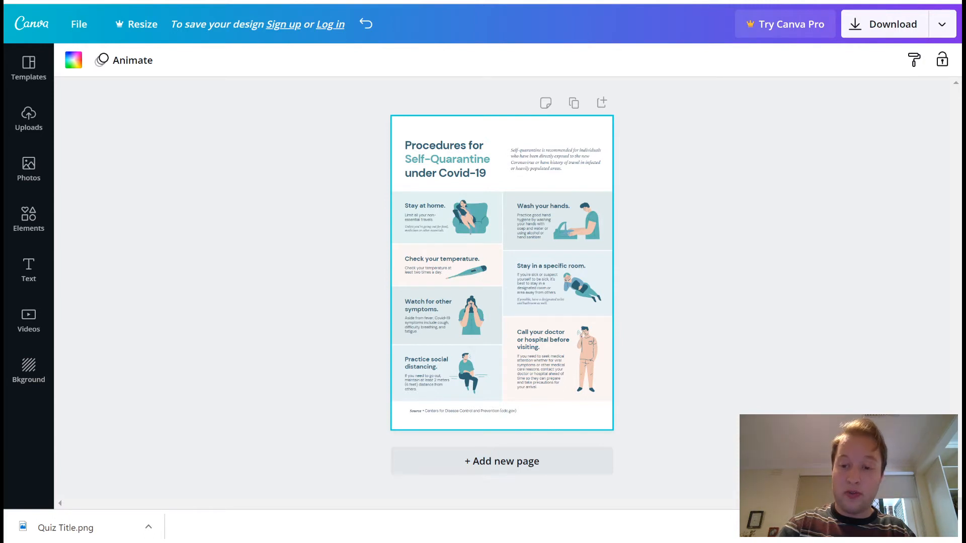
pyautogui.click(842, 483)
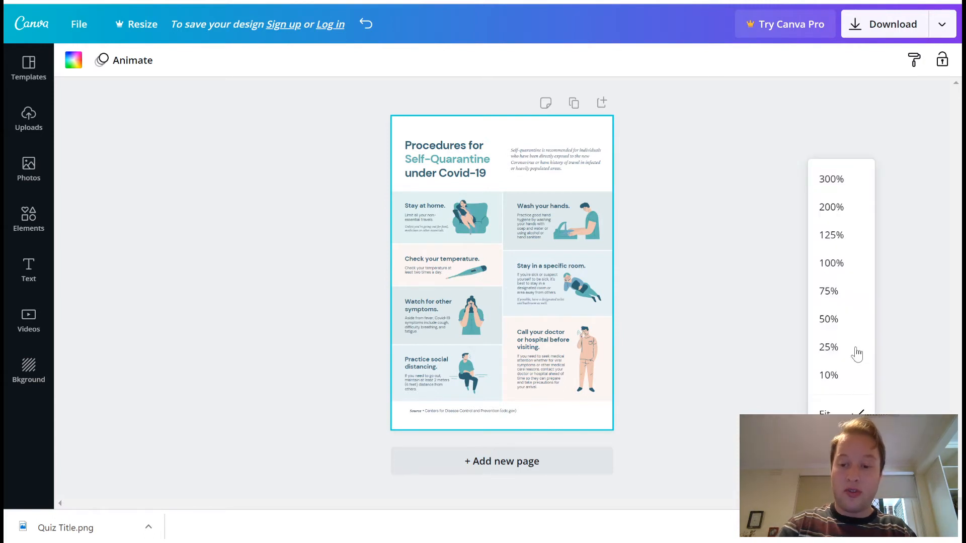
pyautogui.click(840, 266)
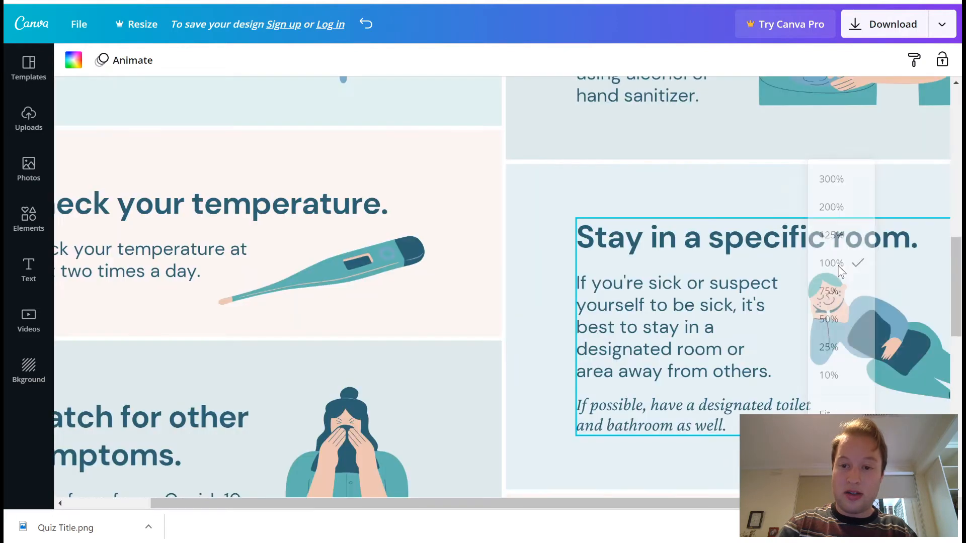
pyautogui.scroll(3, 438, 170)
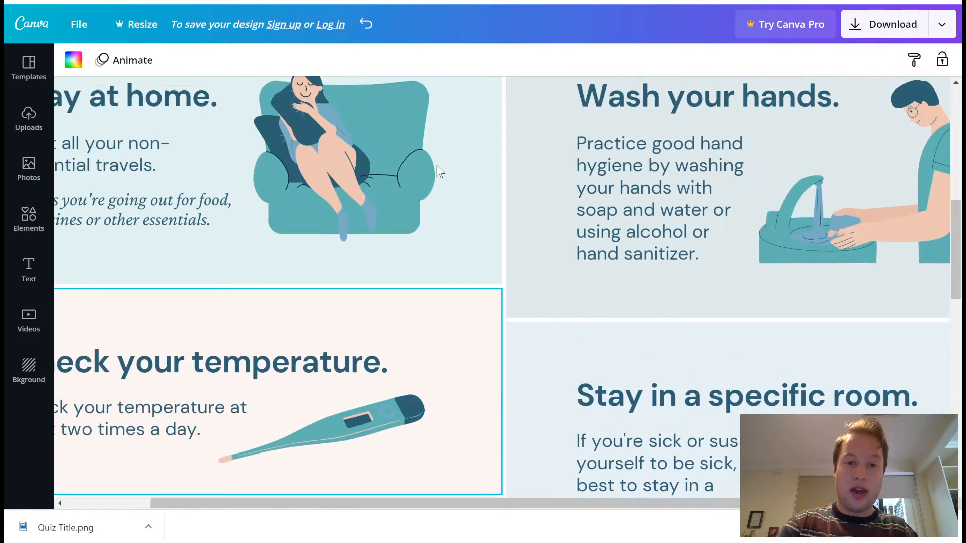
pyautogui.scroll(6, 438, 170)
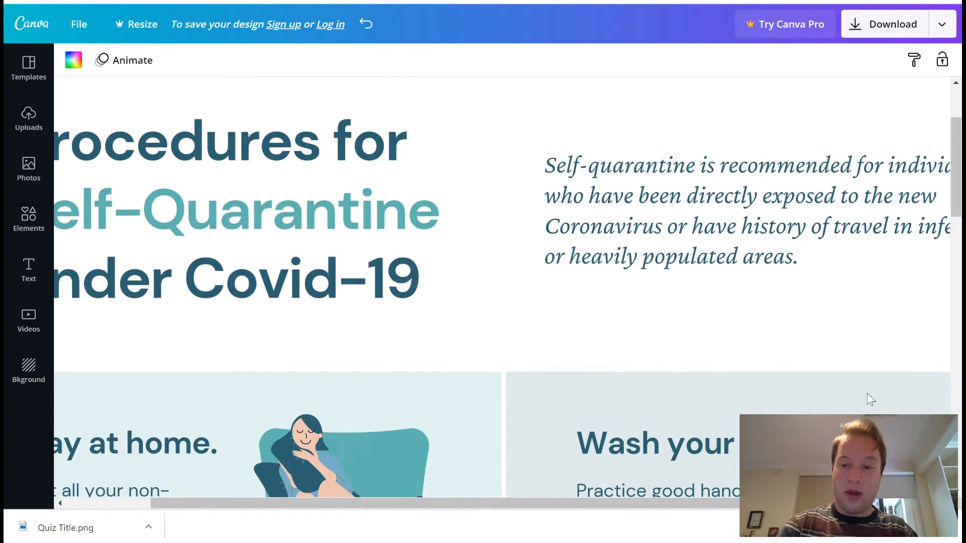
pyautogui.click(855, 483)
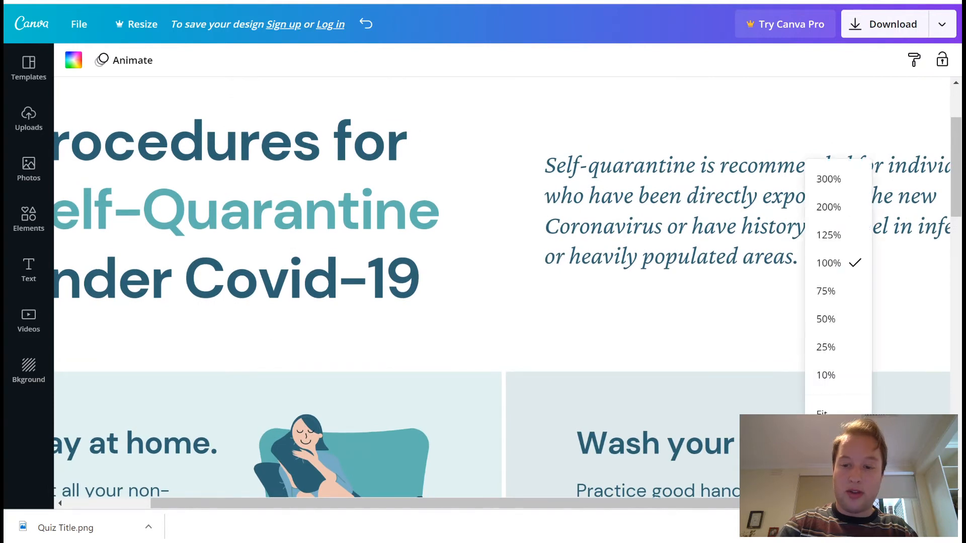
pyautogui.click(828, 291)
# - Replace the poster's title text with "Being safe around Allergies: Tips & Tricks"
pyautogui.doubleClick(243, 205)
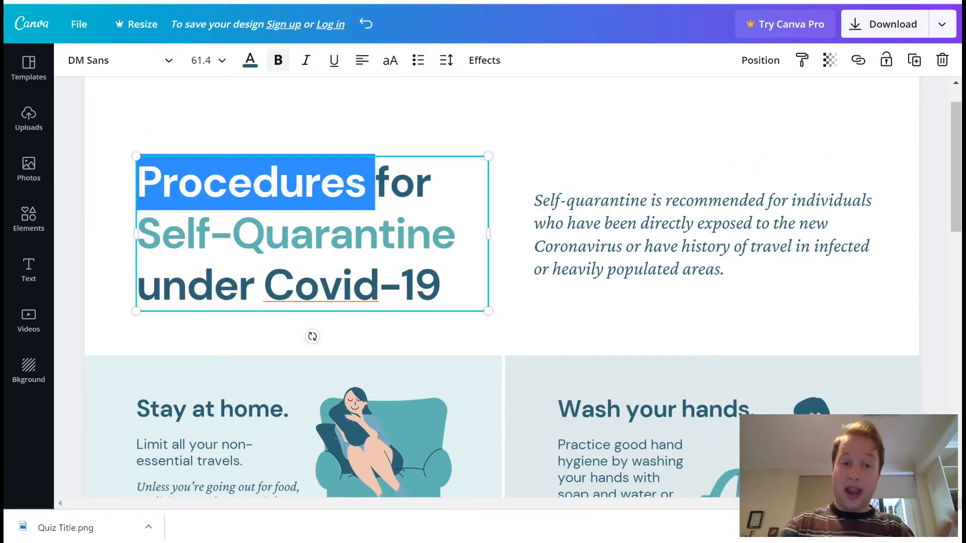
pyautogui.click(313, 233)
pyautogui.moveTo(439, 183); pyautogui.dragTo(123, 169)
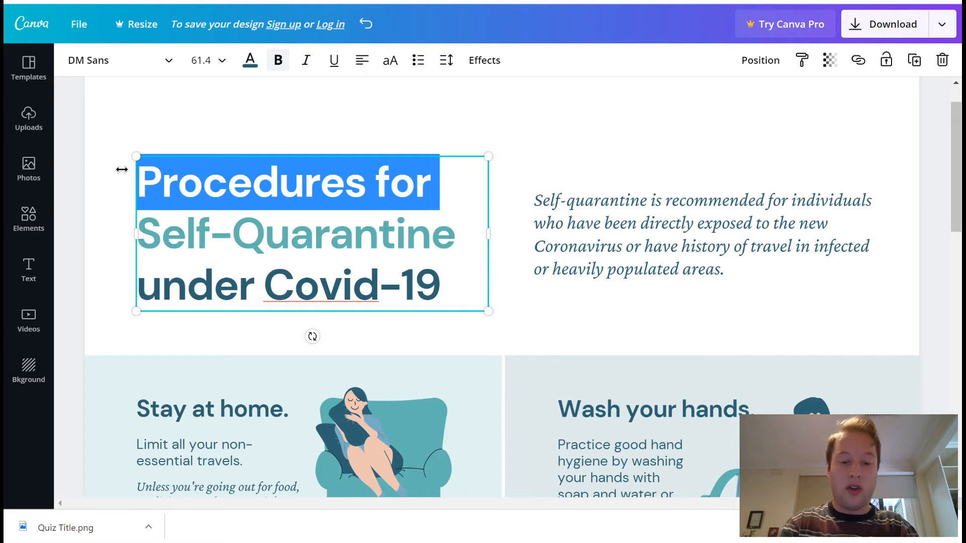
pyautogui.write('Be')
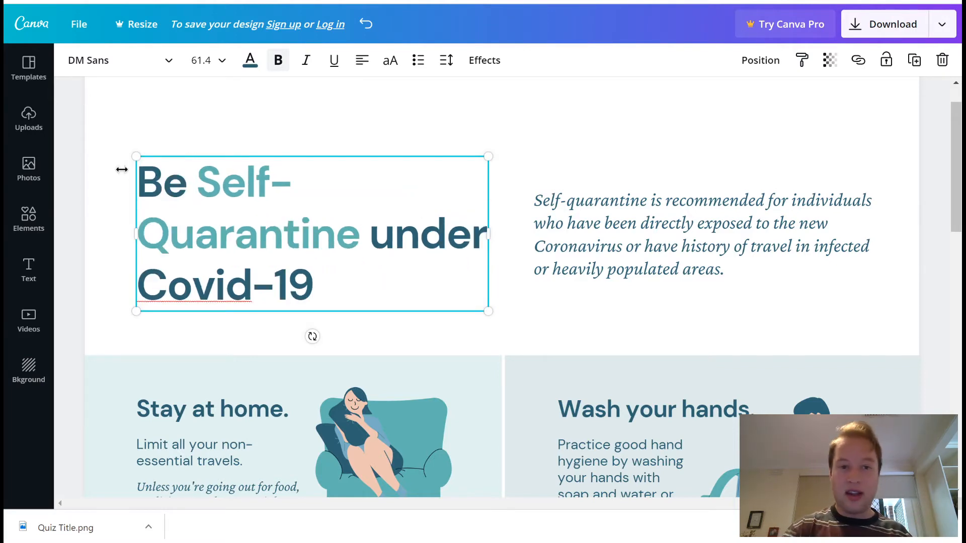
pyautogui.press('BackSpace')
pyautogui.press('BackSpace')
pyautogui.press('BackSpace')
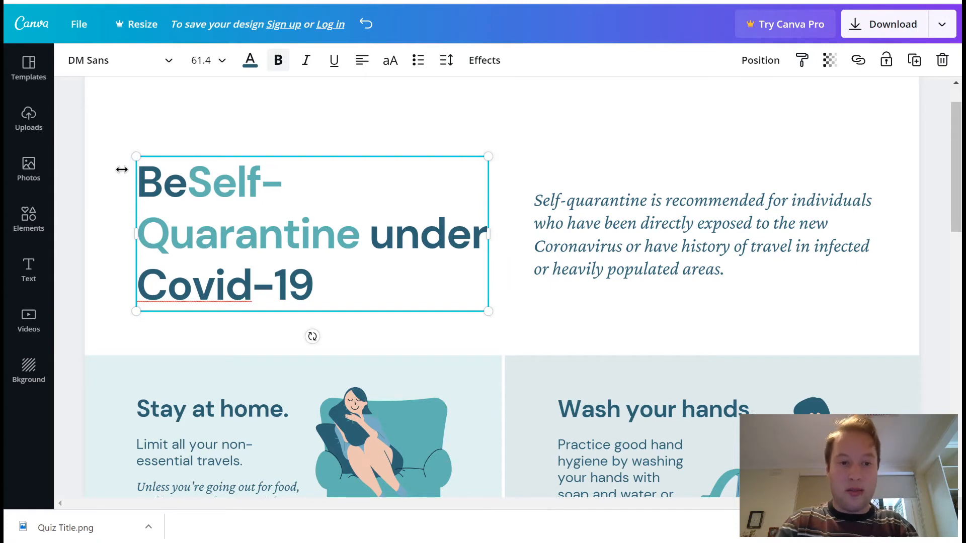
pyautogui.write('What')
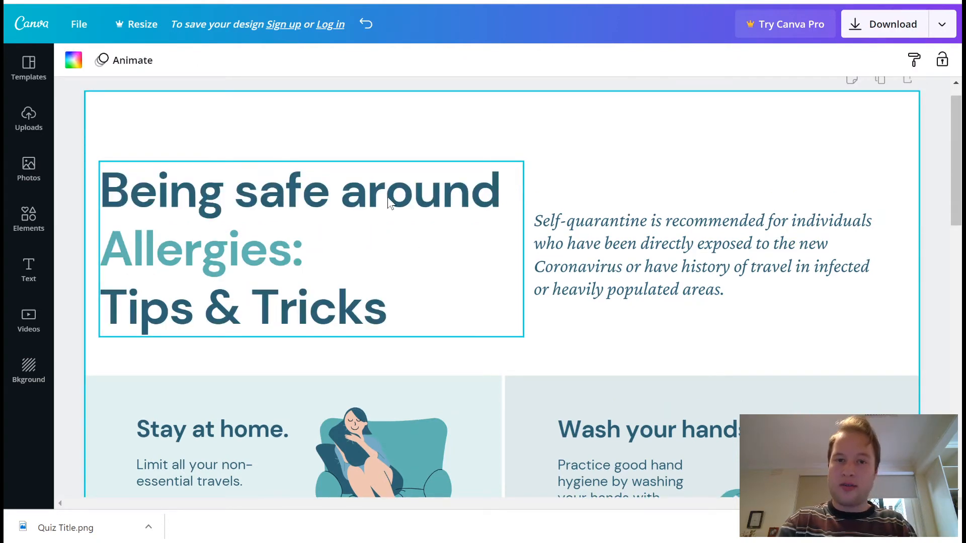
# - Move the title text box slightly higher on the poster and deselect it
pyautogui.click(390, 199)
pyautogui.moveTo(400, 209); pyautogui.dragTo(400, 185)
pyautogui.click(607, 331)
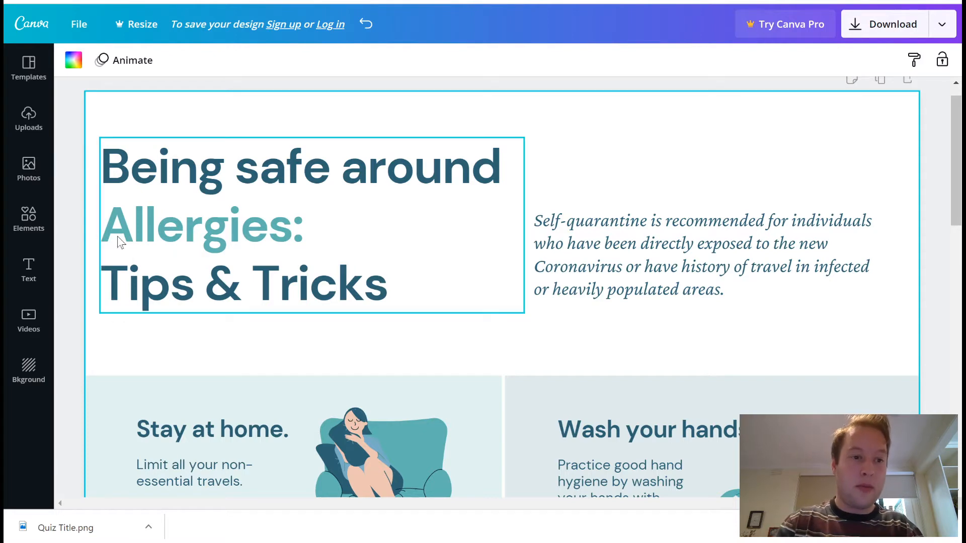
# - Show the text designs, select a word in the italic self-quarantine paragraph, and add the outlined ACTION text design
pyautogui.click(26, 274)
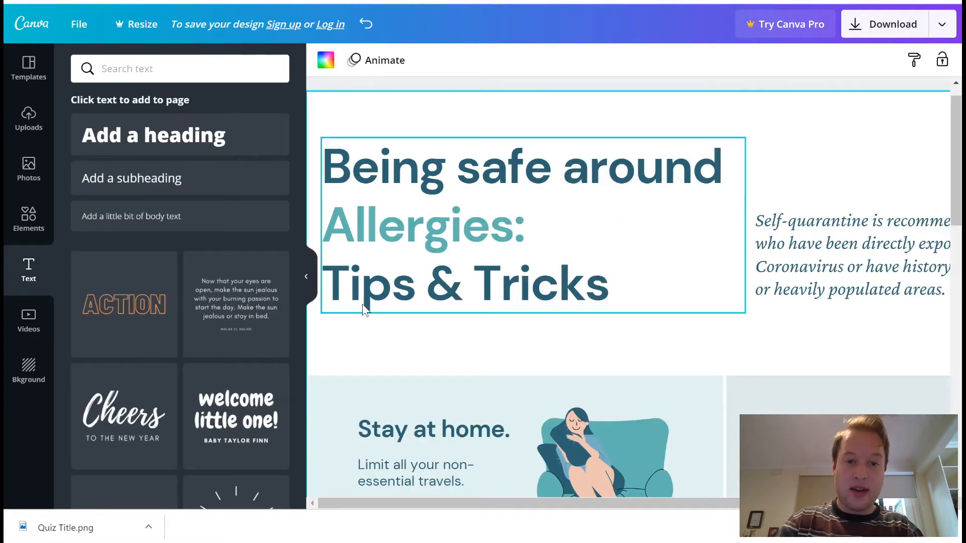
pyautogui.hscroll(4, 735, 282)
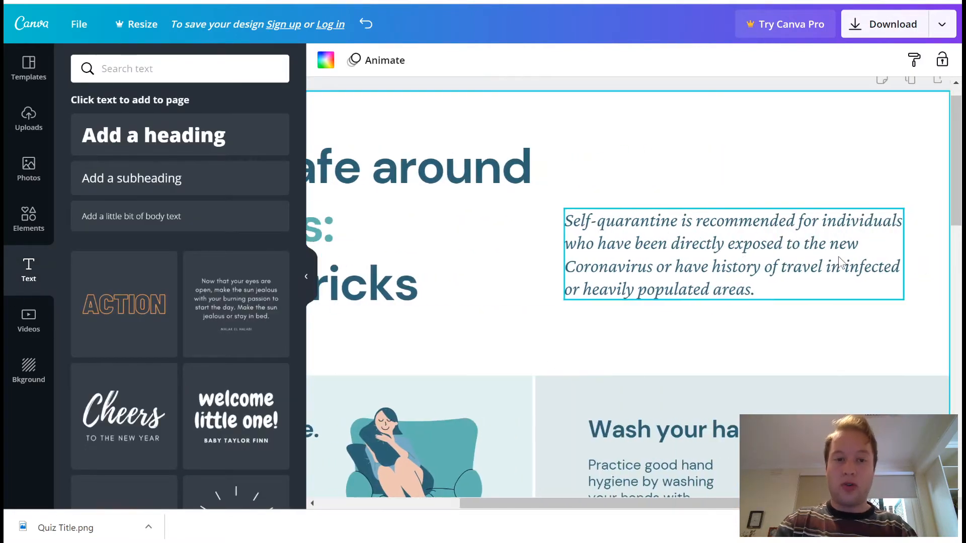
pyautogui.click(727, 264)
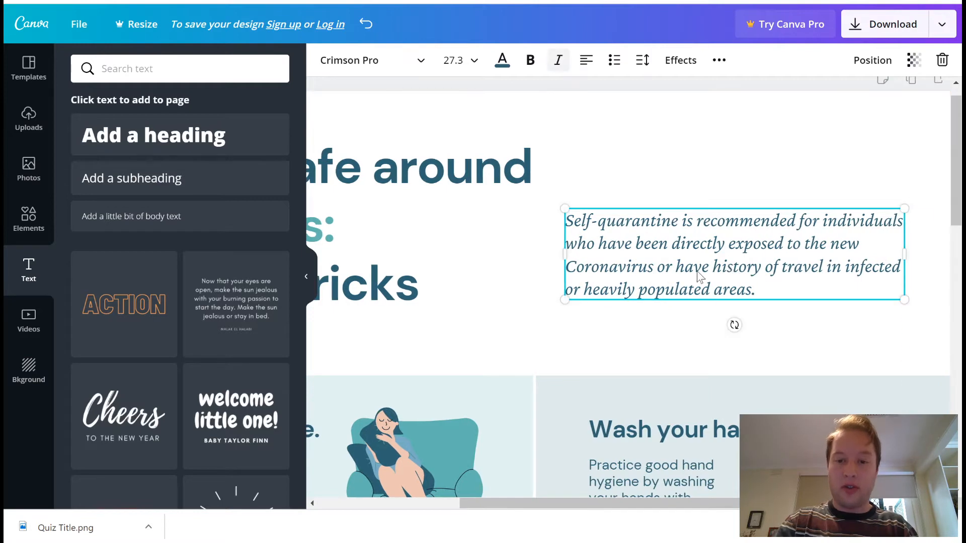
pyautogui.doubleClick(726, 270)
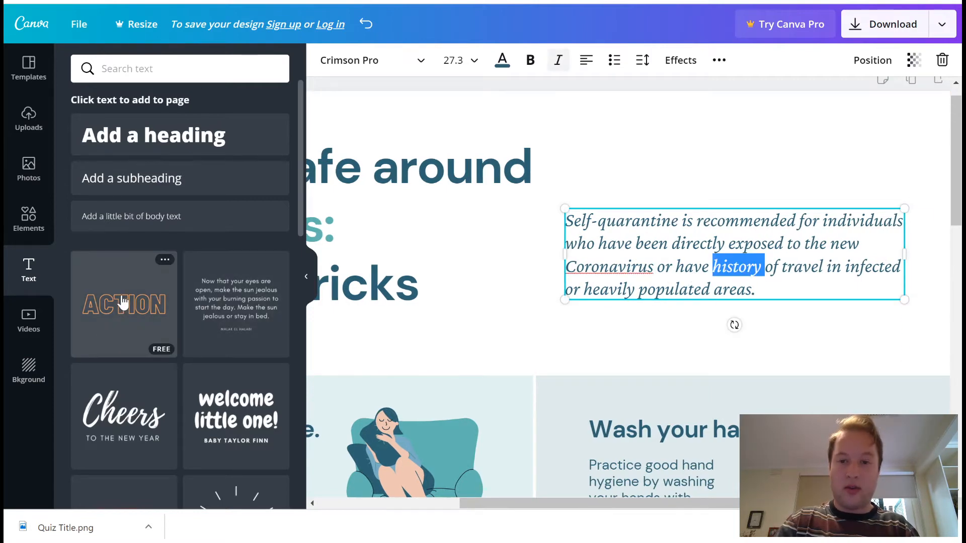
pyautogui.click(144, 310)
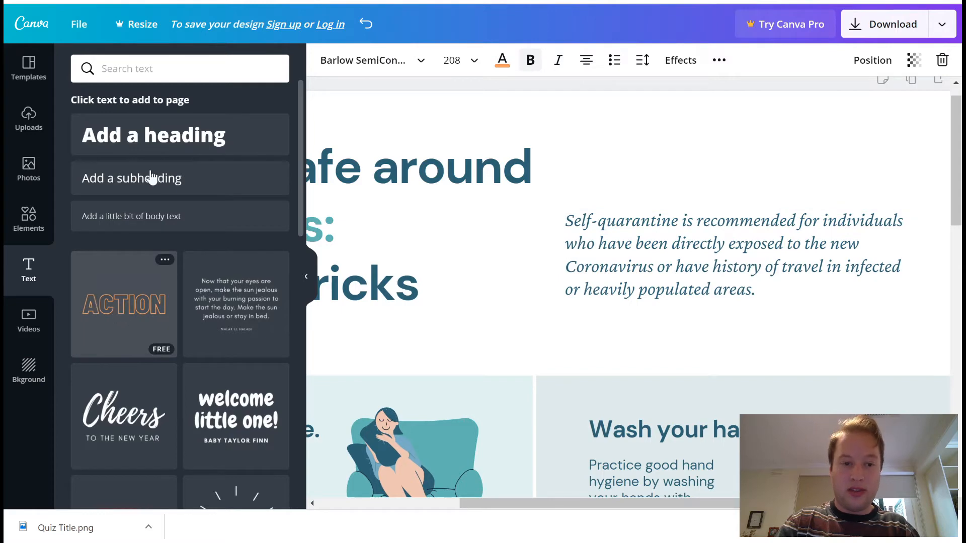
# - Replace the italic self-quarantine paragraph with "What to look out for, how to prevent it, what to do if you or a loved one is suffering from any symptoms."
pyautogui.click(306, 277)
pyautogui.scroll(-3, 661, 310)
pyautogui.scroll(3, 568, 315)
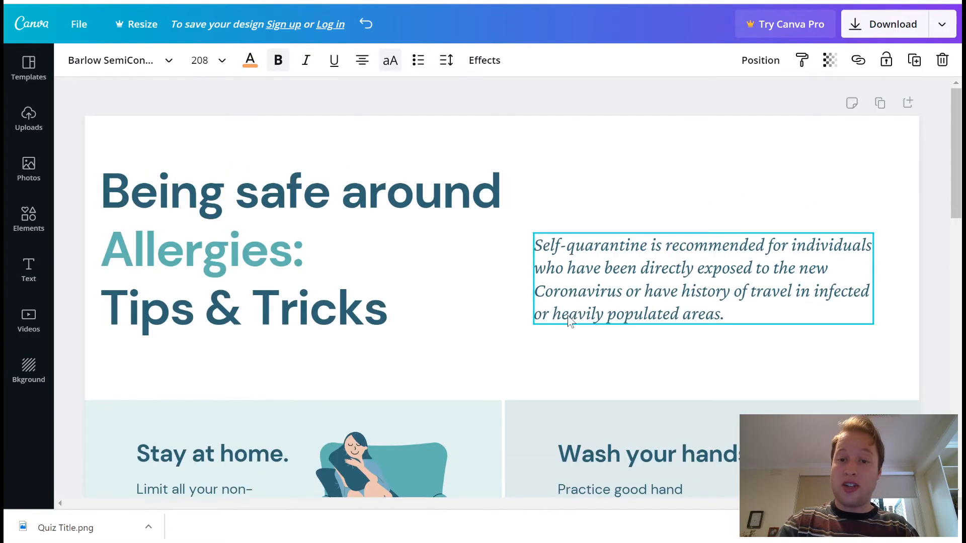
pyautogui.click(620, 247)
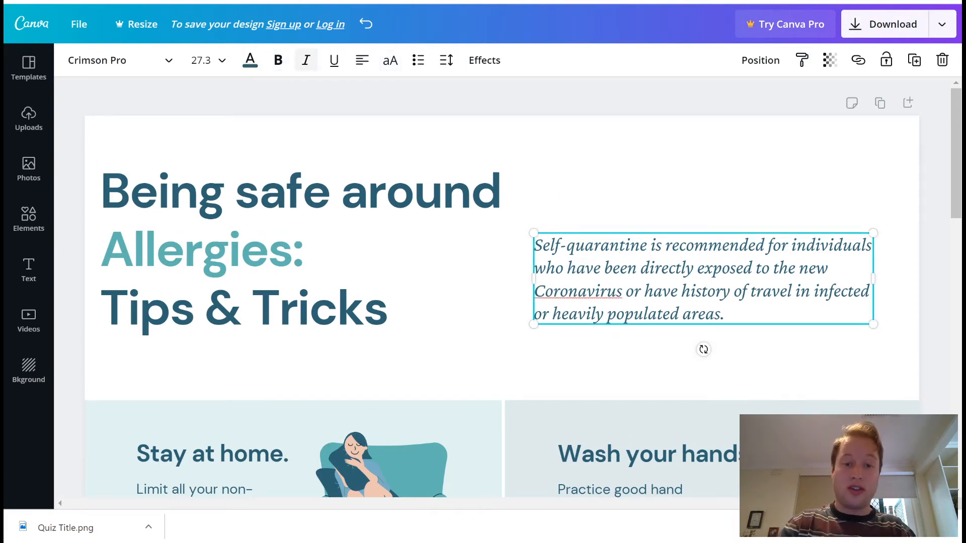
pyautogui.hotkey('ctrl', 'a')
pyautogui.write('What to look out for, how to prevent it, what to do if you or a loved one is suffering from any symptoms')
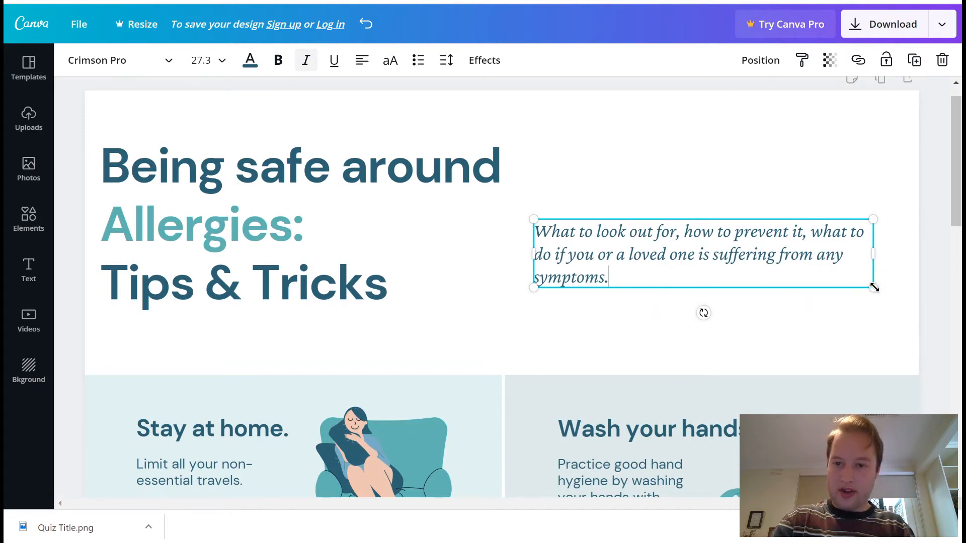
# - Enlarge the italic paragraph to a font size of about 31.9, widen its text box towards the title, and deselect it
pyautogui.moveTo(877, 287); pyautogui.dragTo(889, 306)
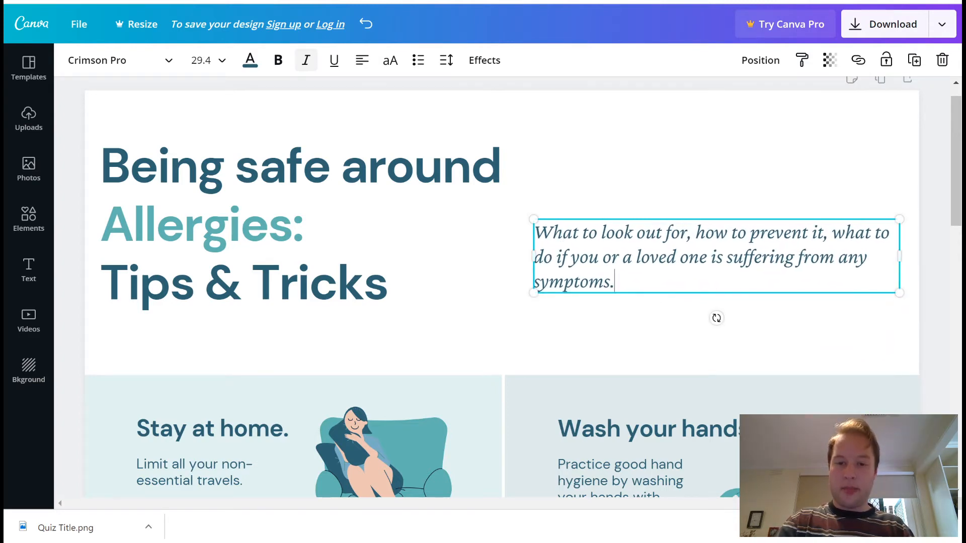
pyautogui.moveTo(534, 254); pyautogui.dragTo(512, 255)
pyautogui.moveTo(511, 219); pyautogui.dragTo(478, 201)
pyautogui.moveTo(673, 254); pyautogui.dragTo(685, 255)
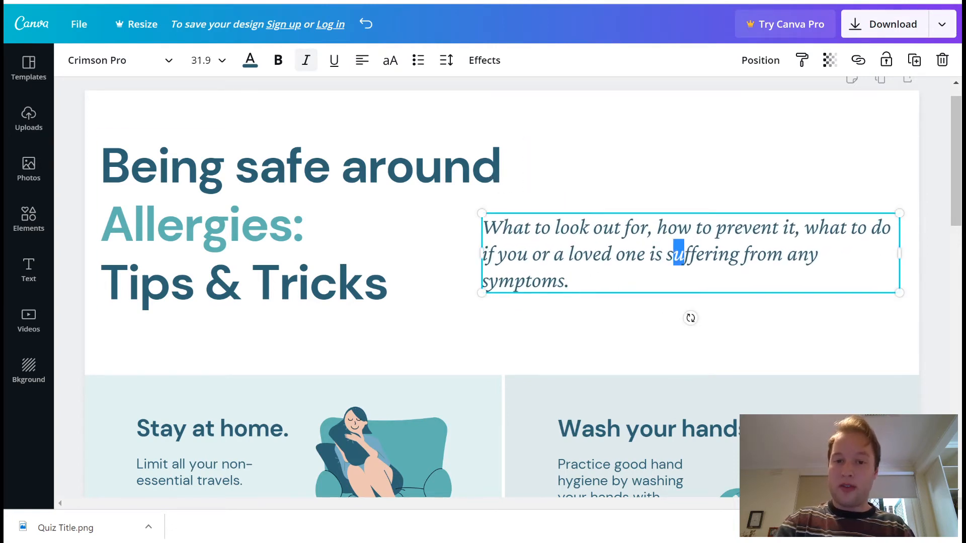
pyautogui.click(569, 280)
pyautogui.click(691, 318)
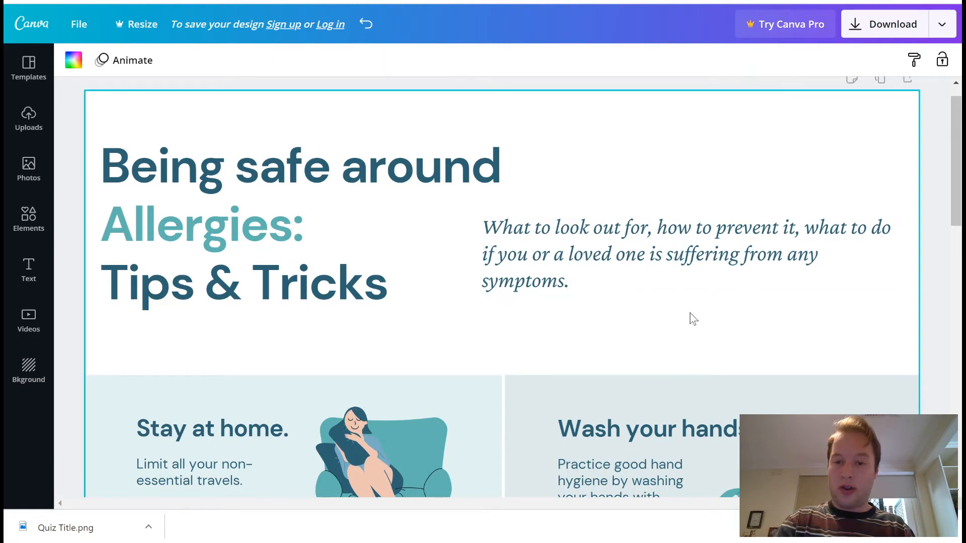
# - Try rotating the italic paragraph by about 22° and undo the rotation
pyautogui.click(690, 274)
pyautogui.moveTo(691, 318); pyautogui.dragTo(665, 315)
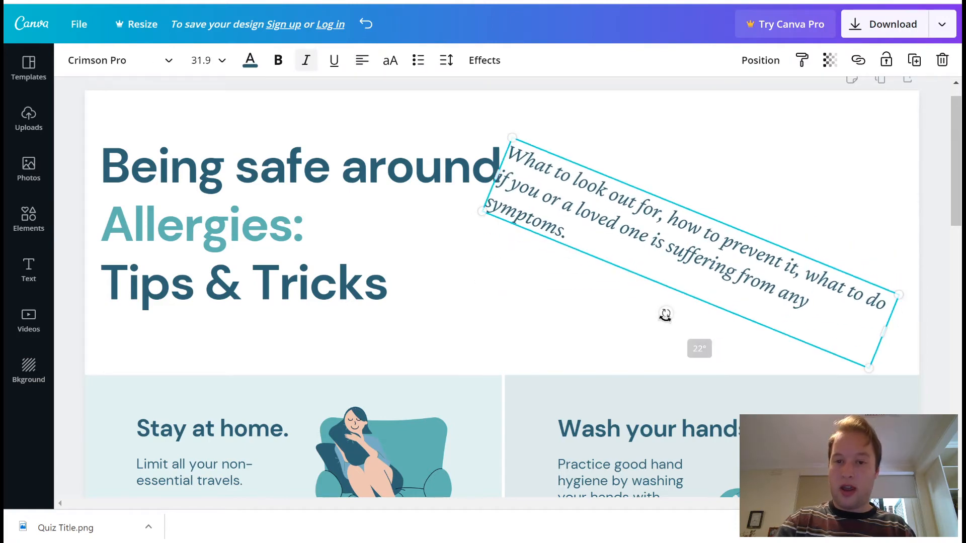
pyautogui.hotkey('ctrl', 'z')
pyautogui.click(768, 328)
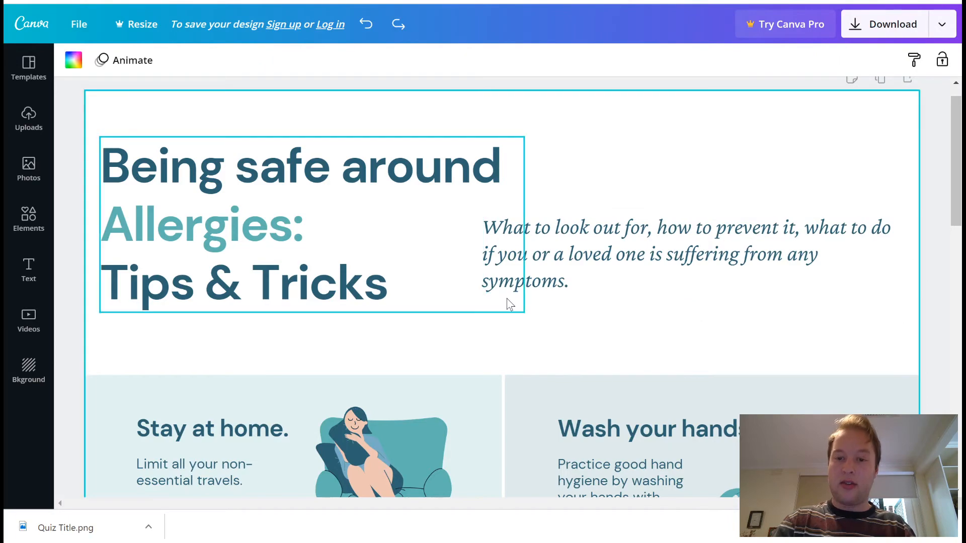
# - Delete the outlined orange ACTION text design overlapping the middle of the poster
pyautogui.scroll(-5, 506, 297)
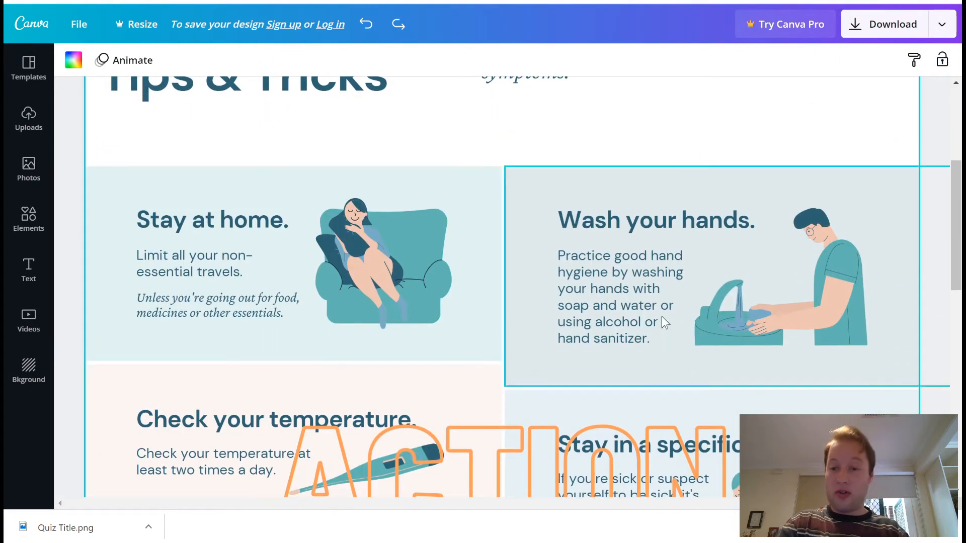
pyautogui.scroll(-7, 394, 267)
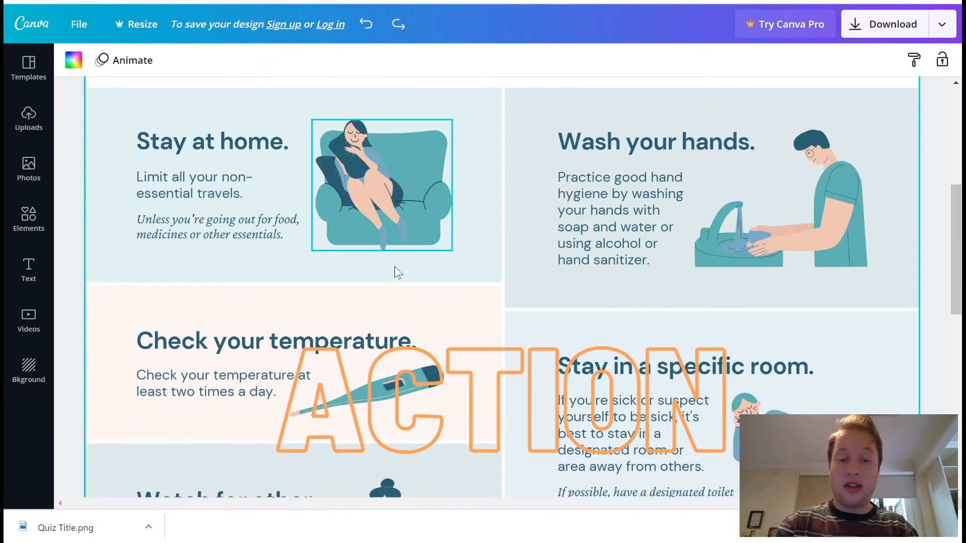
pyautogui.click(495, 205)
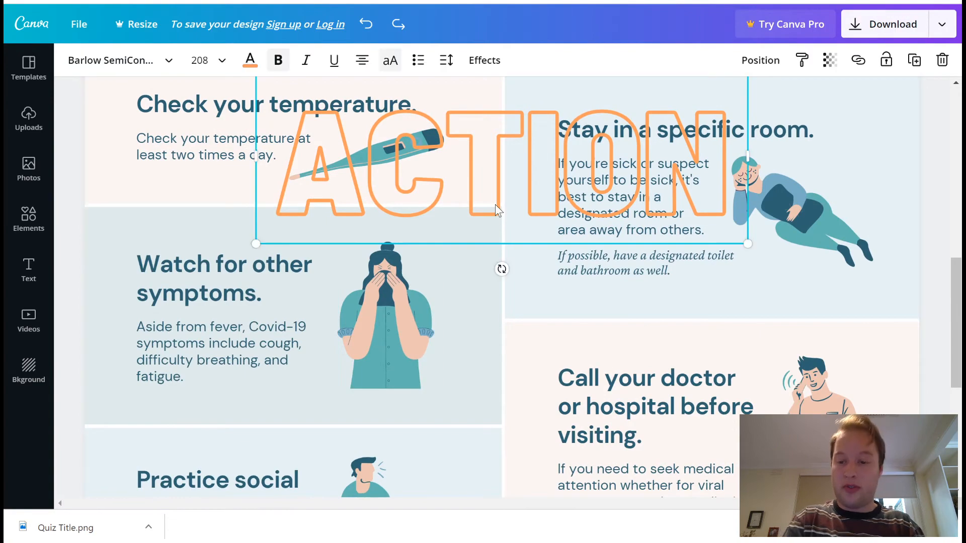
pyautogui.press('Delete')
# - Add the line "To Prevent:" above the "Stay at home." heading in the first poster tile
pyautogui.scroll(3, 495, 204)
pyautogui.scroll(2, 475, 406)
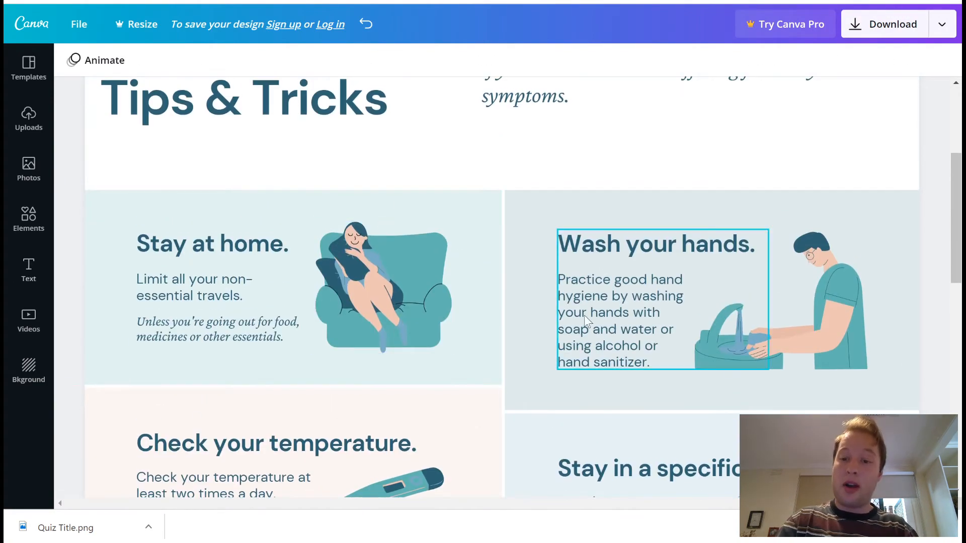
pyautogui.scroll(-14, 584, 315)
pyautogui.scroll(4, 586, 320)
pyautogui.scroll(5, 585, 320)
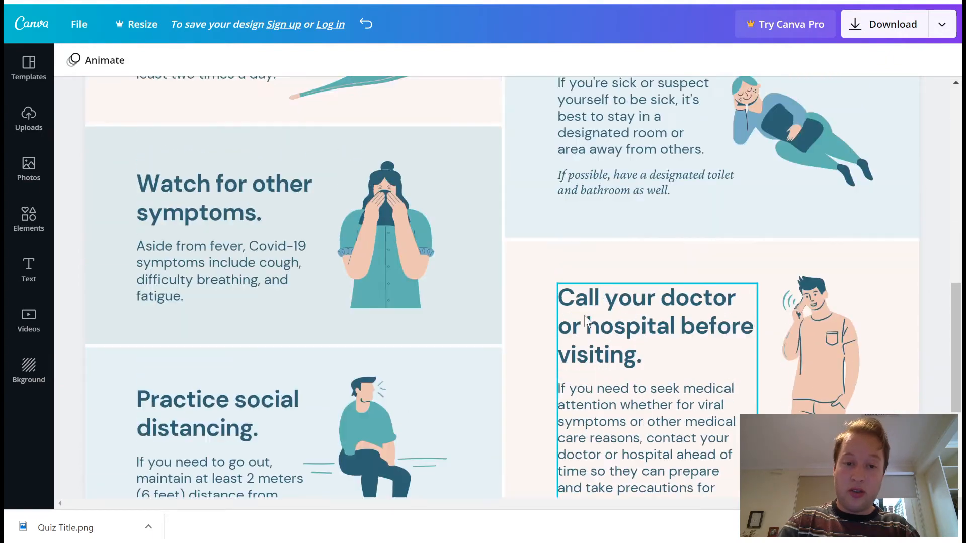
pyautogui.scroll(4, 678, 333)
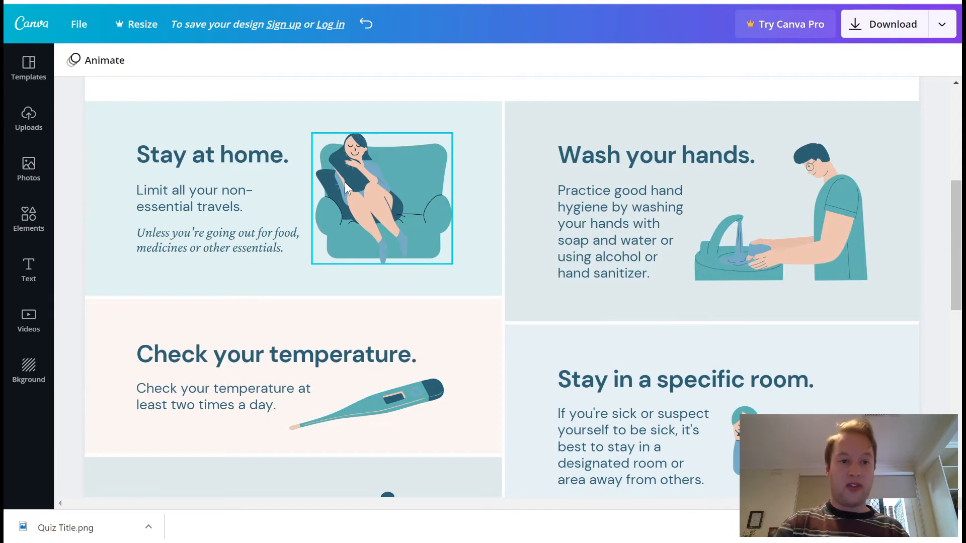
pyautogui.click(221, 153)
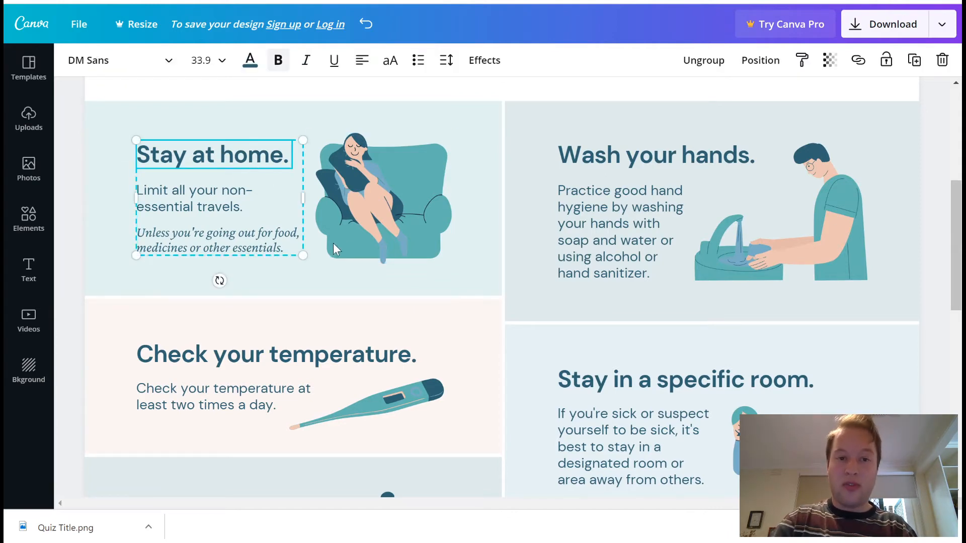
pyautogui.scroll(1, 342, 242)
pyautogui.scroll(1, 143, 206)
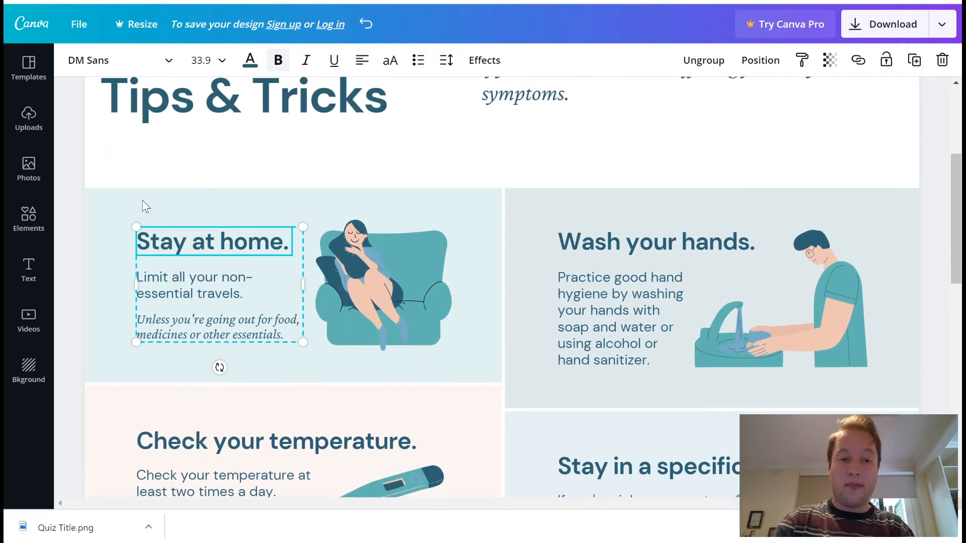
pyautogui.doubleClick(156, 244)
pyautogui.click(163, 246)
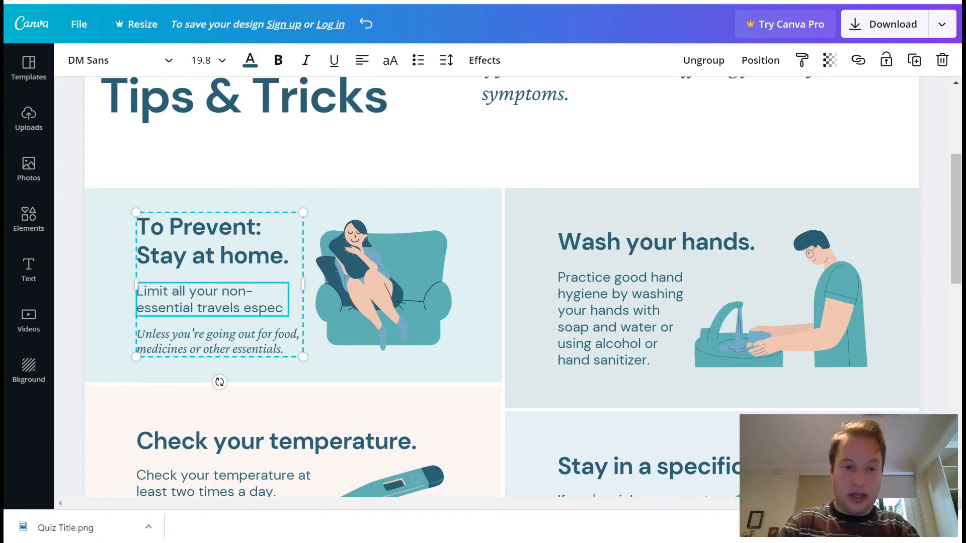
# - Extend the sentence on non-essential travels with "especially when it is warm outside or there pollen around." and select the italic note below it
pyautogui.write('ally when')
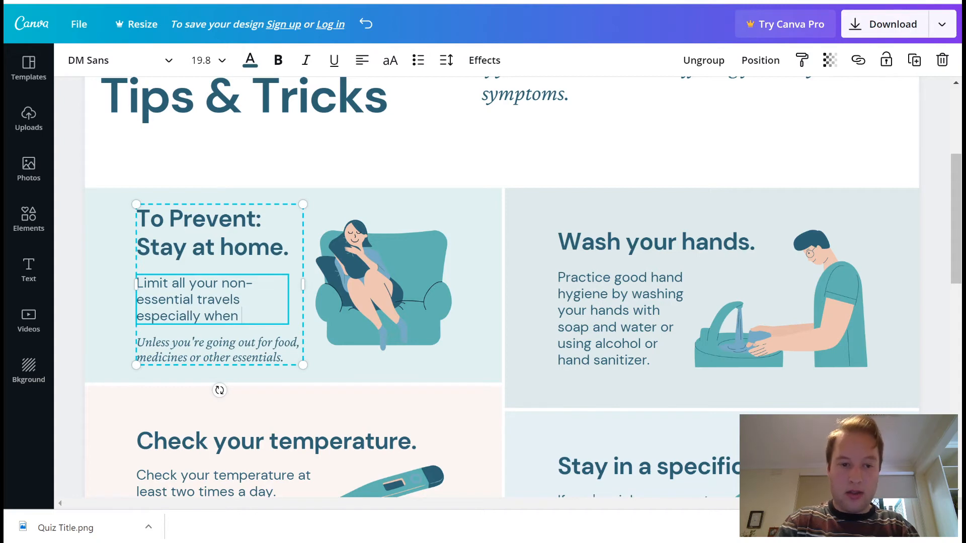
pyautogui.write(' it is warm outside or there')
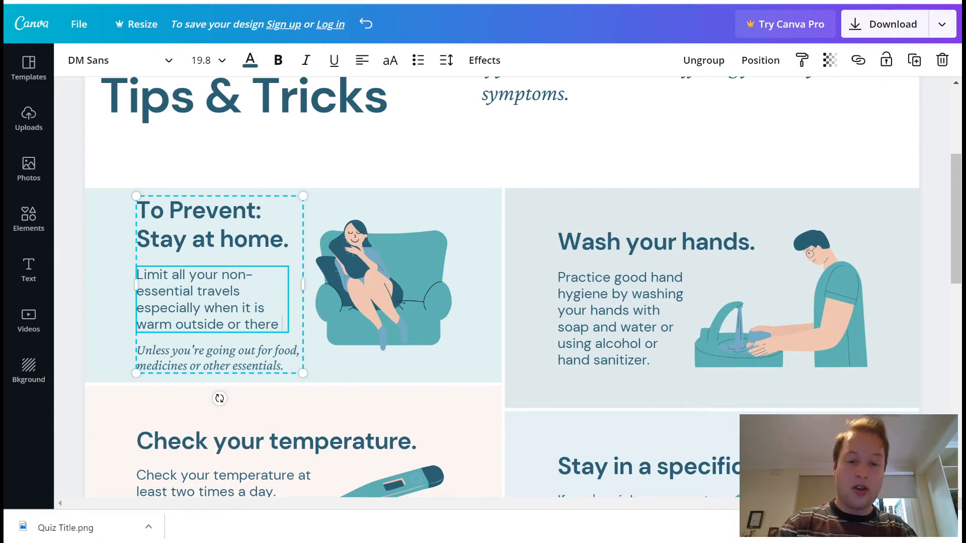
pyautogui.write('pollen around')
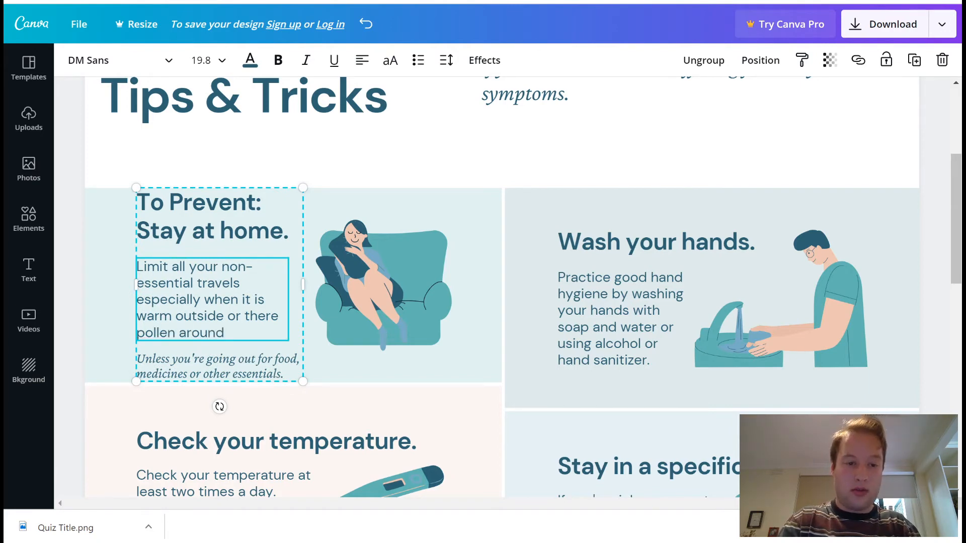
pyautogui.write('.')
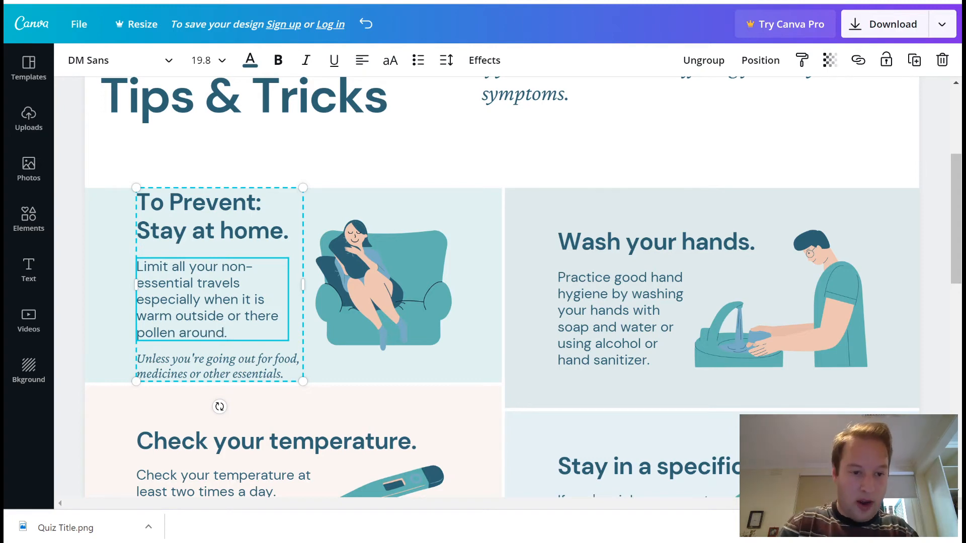
pyautogui.click(222, 361)
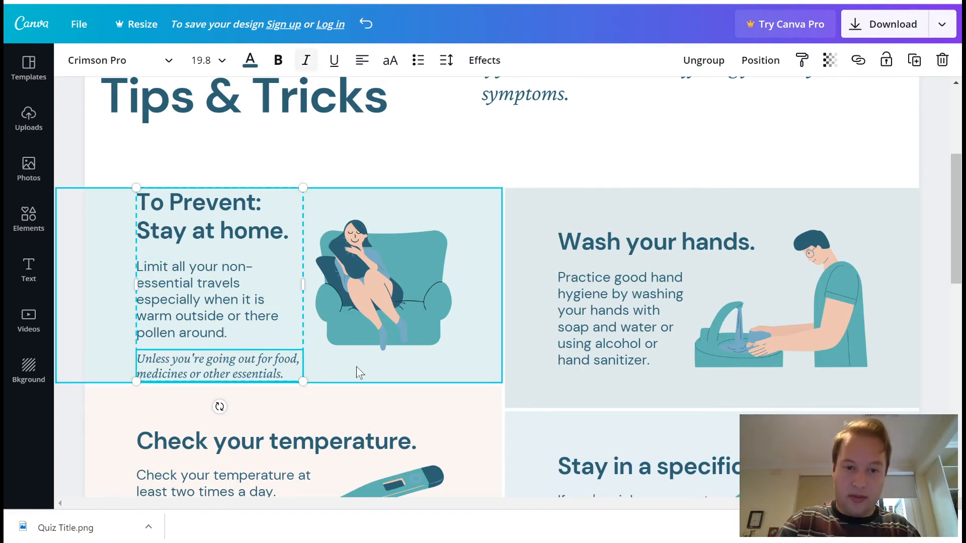
# - Zoom the canvas out until the whole poster page fits in view
pyautogui.scroll(-2, 695, 345)
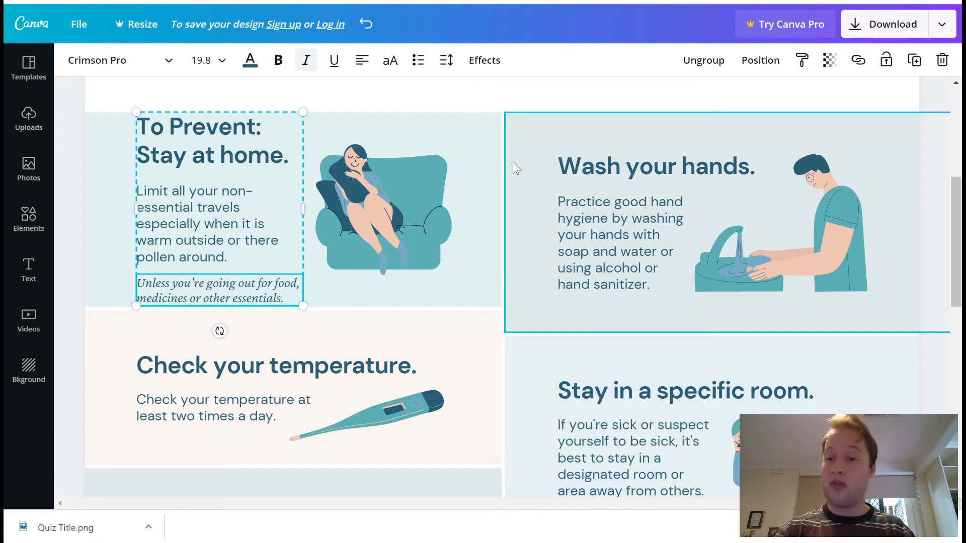
pyautogui.scroll(1, 510, 253)
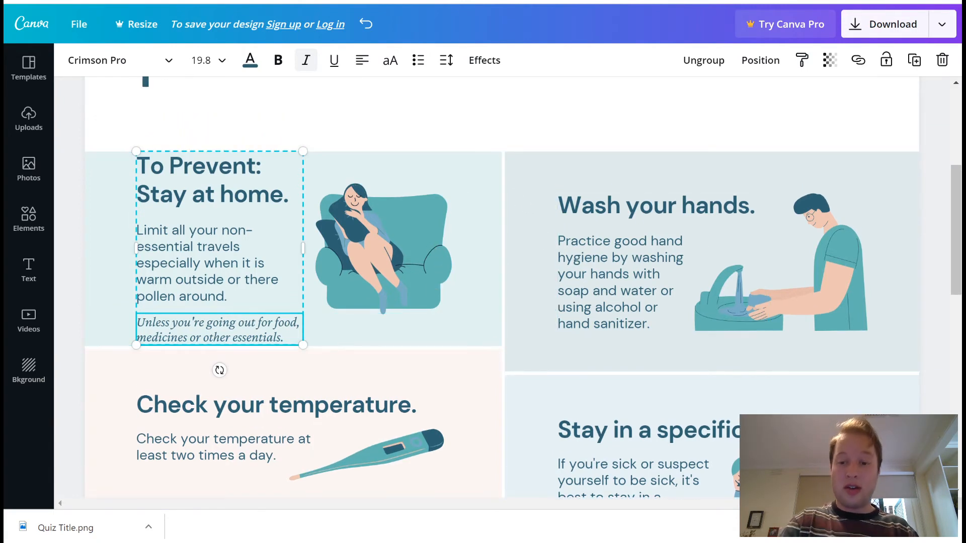
pyautogui.click(841, 481)
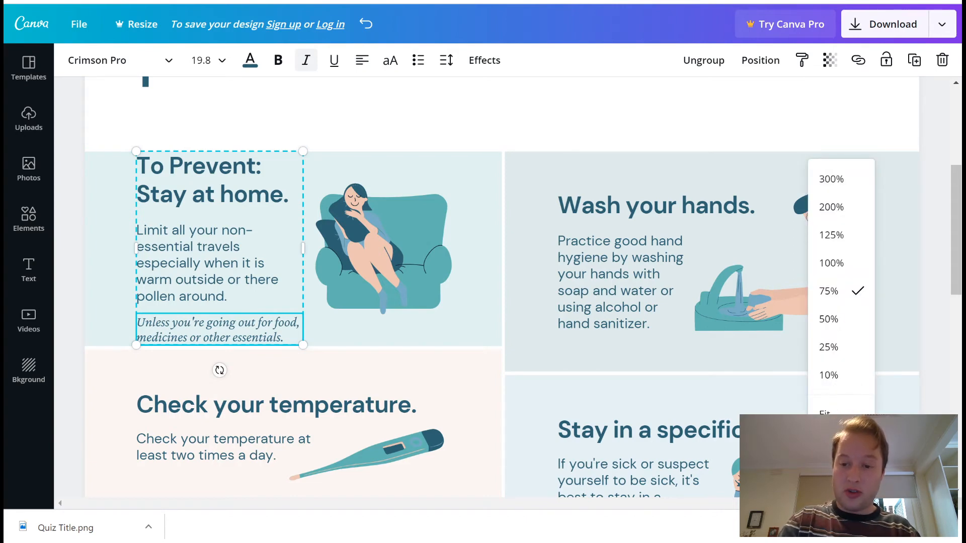
pyautogui.click(825, 413)
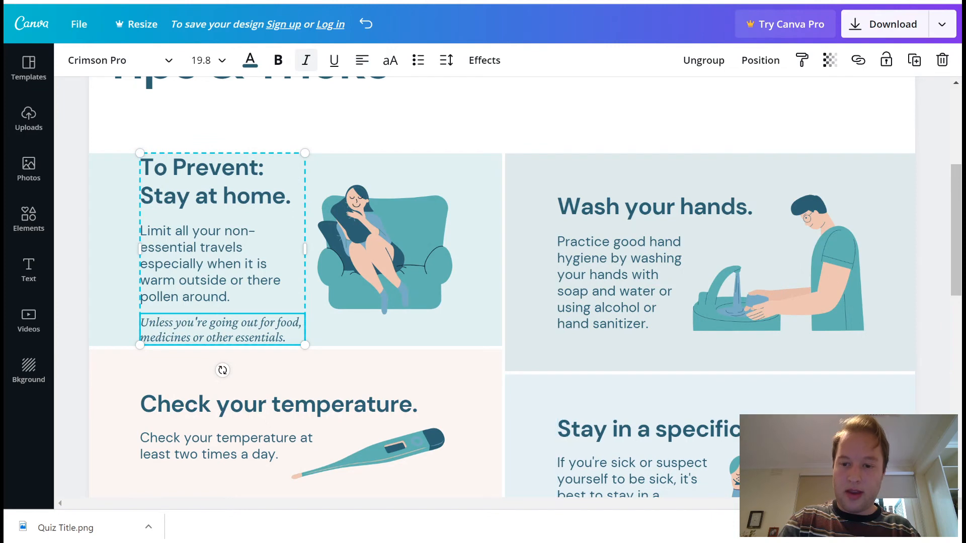
pyautogui.click(841, 482)
pyautogui.click(843, 413)
pyautogui.click(697, 312)
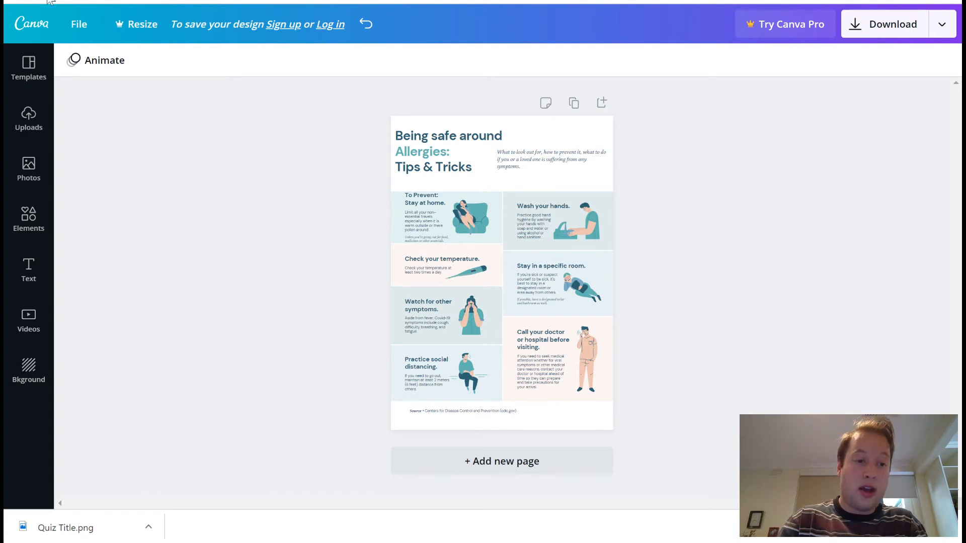
# - Search the photo library for "Pollen" and add the free photo of a bee on a white flower to the poster
pyautogui.click(29, 166)
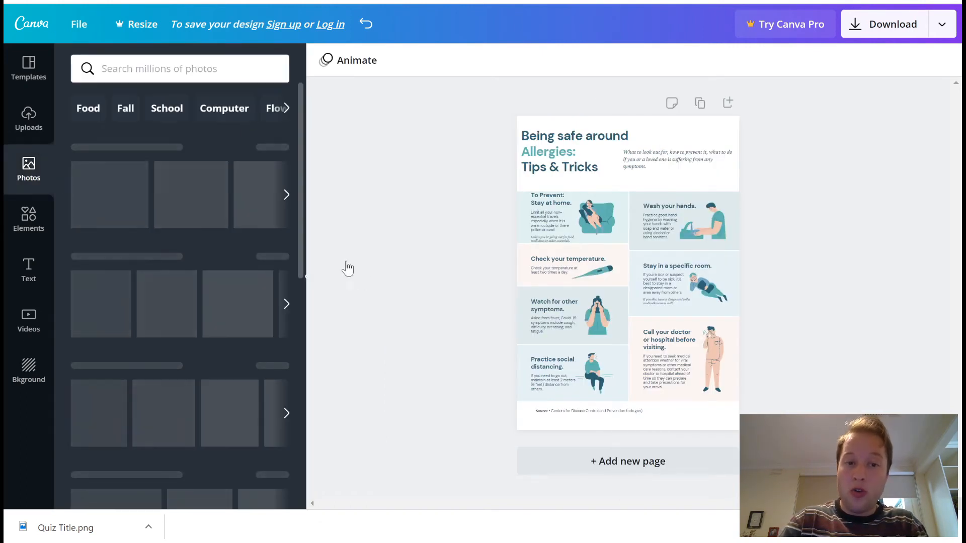
pyautogui.click(180, 69)
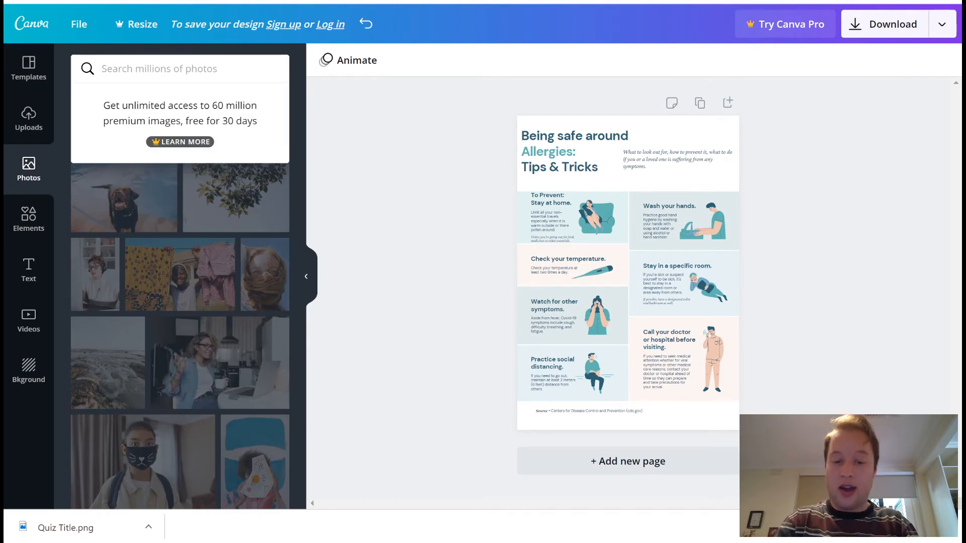
pyautogui.write('Pollen')
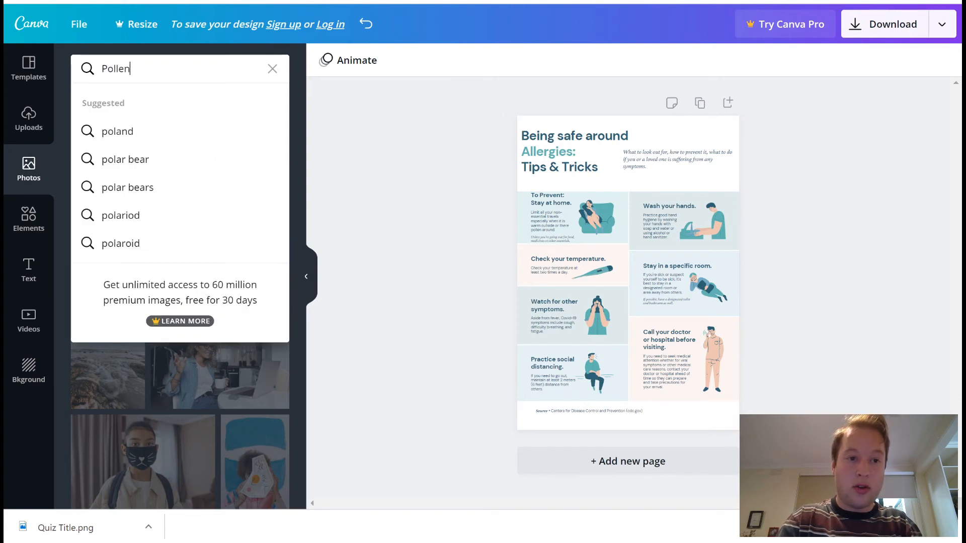
pyautogui.press('Return')
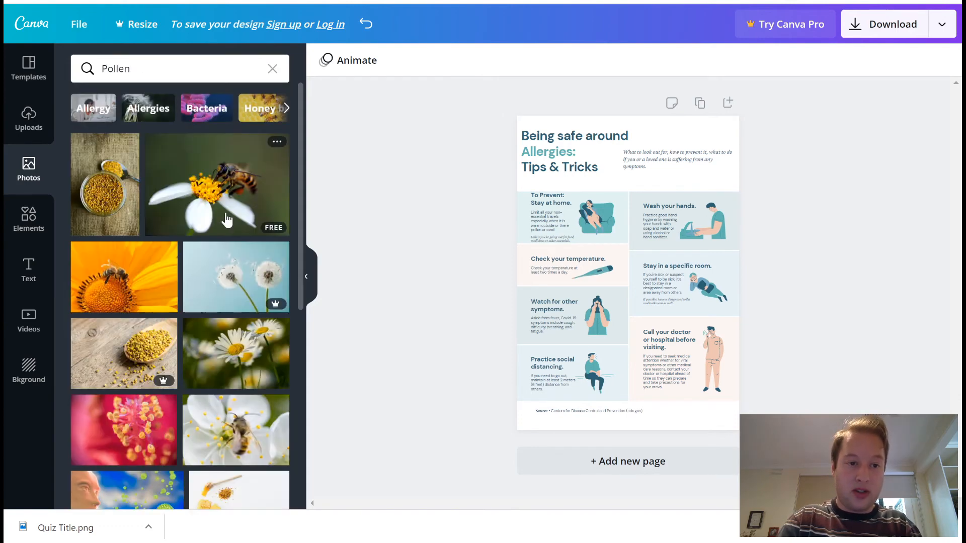
pyautogui.click(274, 226)
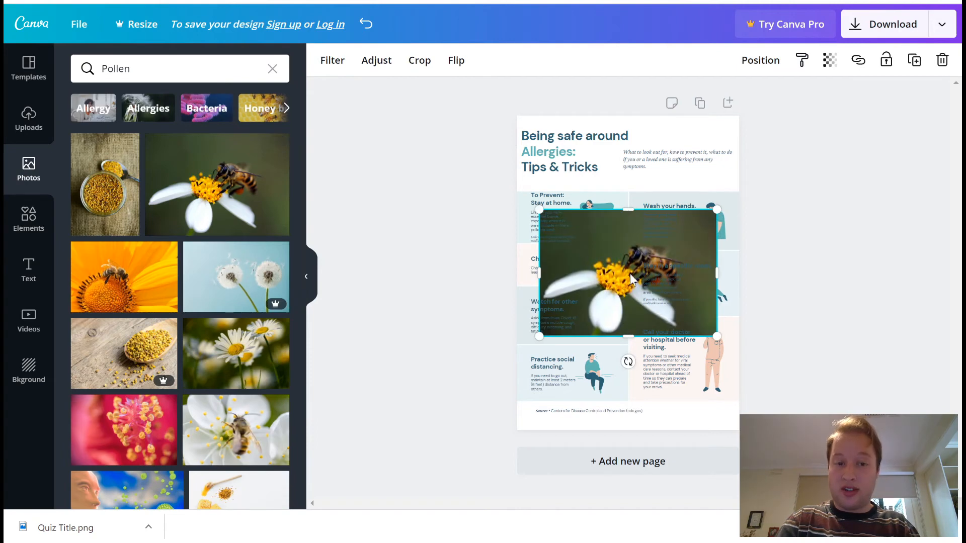
# - Shrink the bee photo to about 9.5 × 6.7 at the poster's left edge below the "Stay at home." text, and undo the last change
pyautogui.click(670, 294)
pyautogui.click(609, 262)
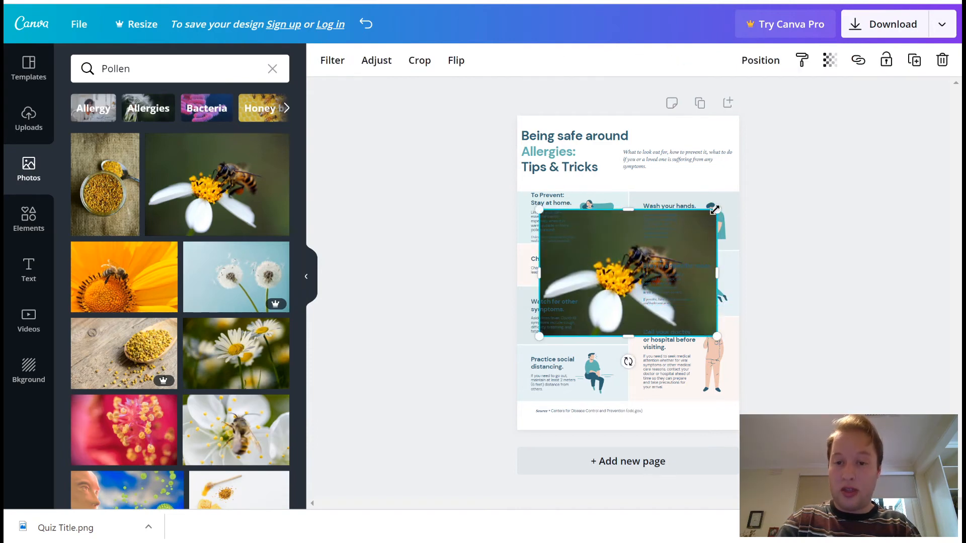
pyautogui.moveTo(705, 215); pyautogui.dragTo(559, 255)
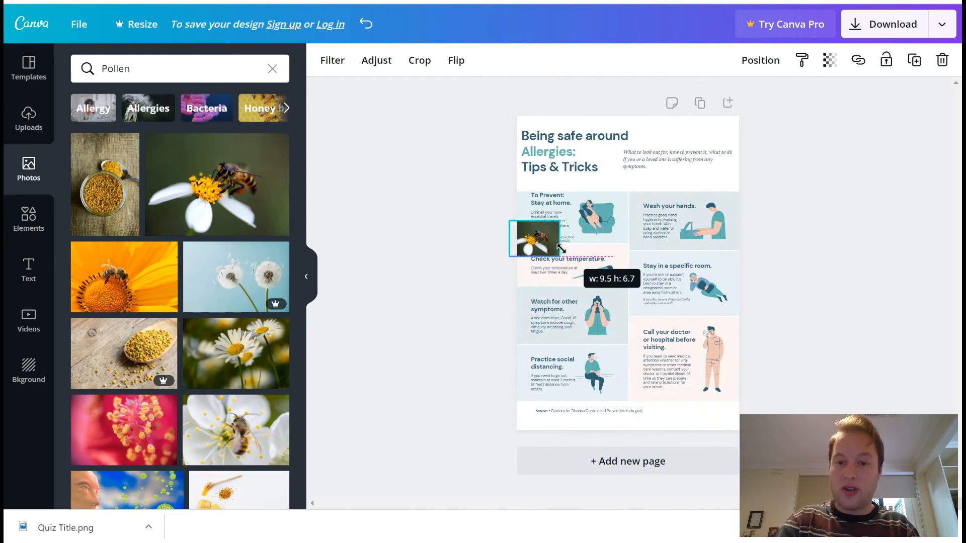
pyautogui.click(574, 244)
pyautogui.hotkey('ctrl', 'z')
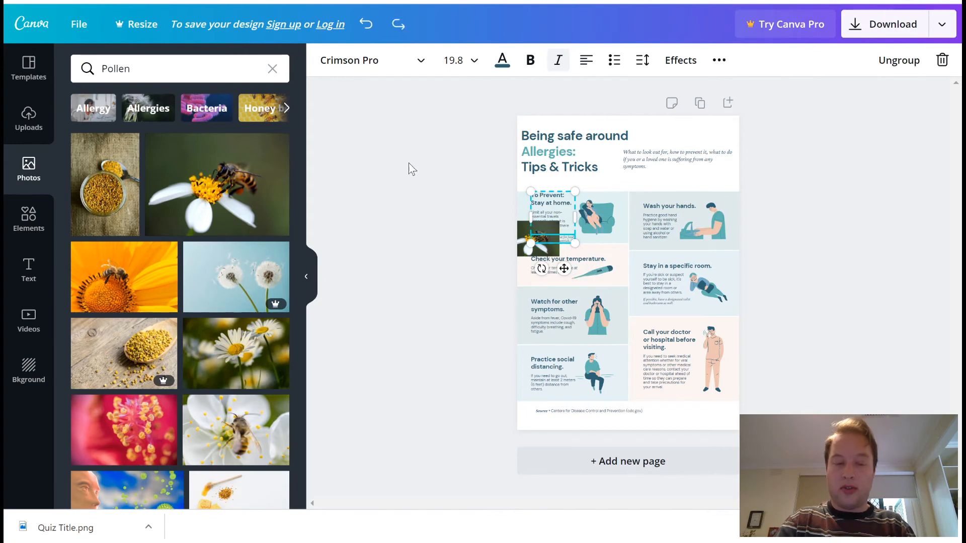
# - Deselect the italic note and examine the elements library from shapes and frames through stickers, charts, grids and gradients to the Coronavirus graphics
pyautogui.click(408, 186)
pyautogui.click(25, 226)
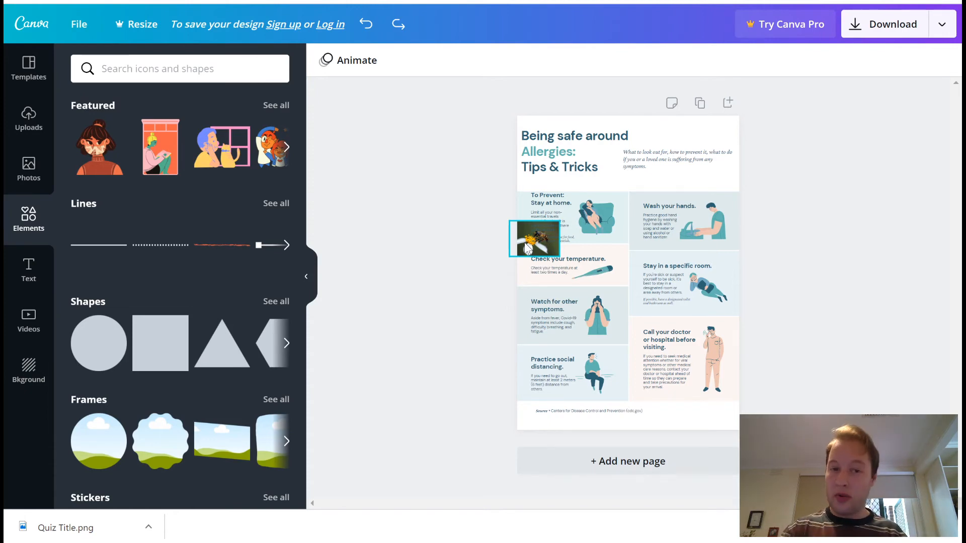
pyautogui.scroll(-4, 161, 433)
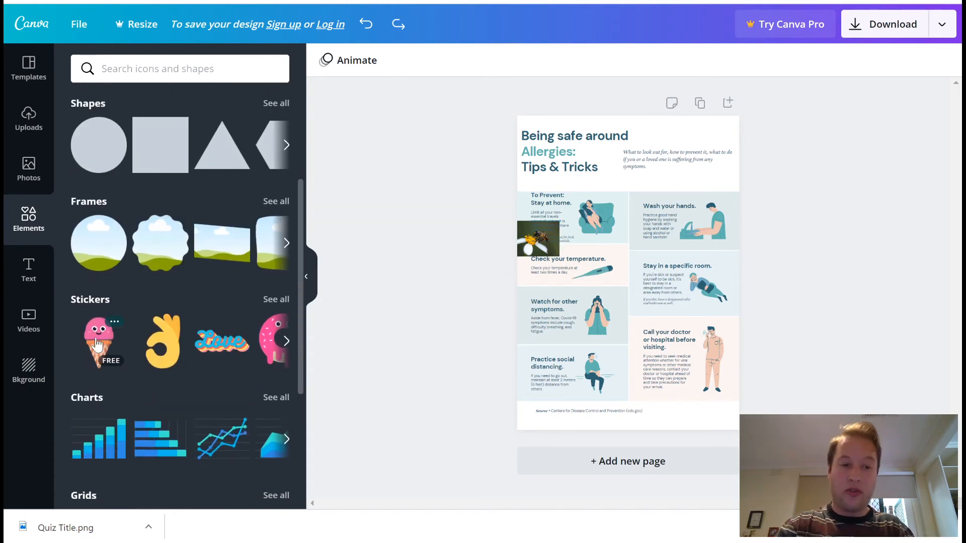
pyautogui.scroll(-1, 127, 374)
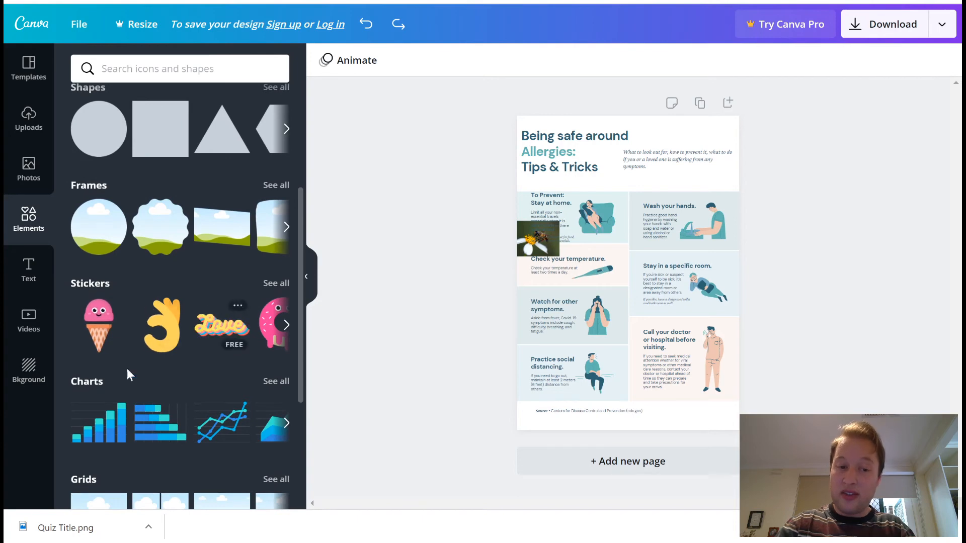
pyautogui.scroll(-4, 151, 403)
pyautogui.scroll(2, 199, 363)
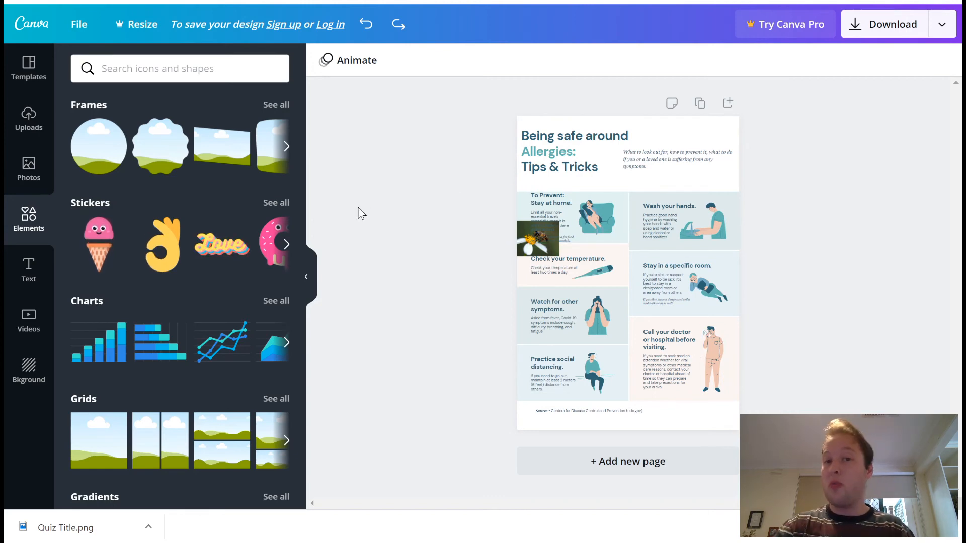
pyautogui.scroll(-5, 231, 292)
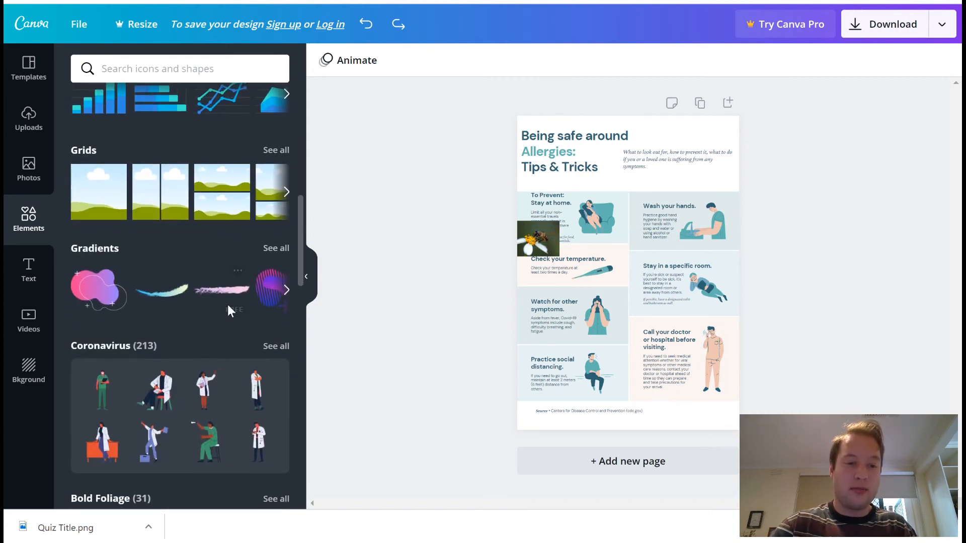
pyautogui.scroll(4, 229, 309)
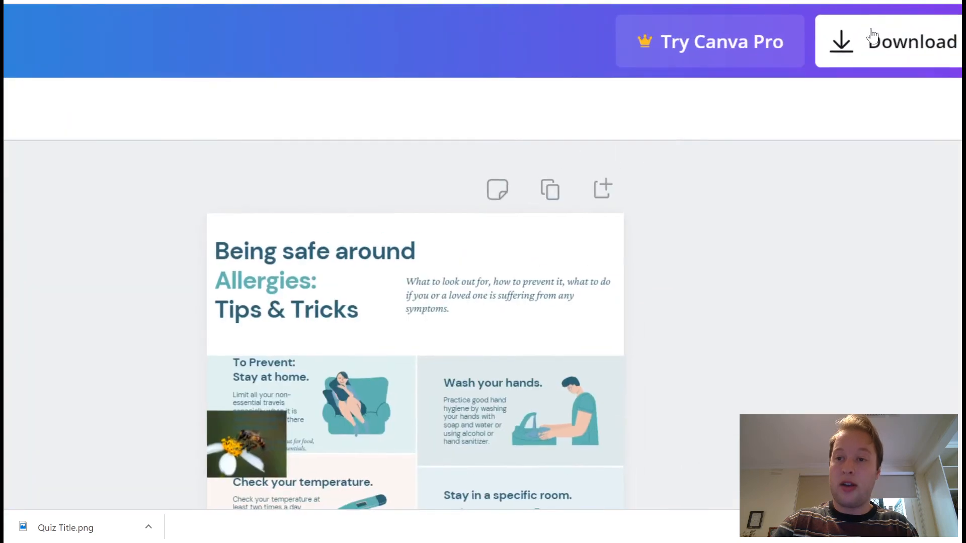
# - Download the poster as a PNG image and open the downloaded file
pyautogui.click(873, 61)
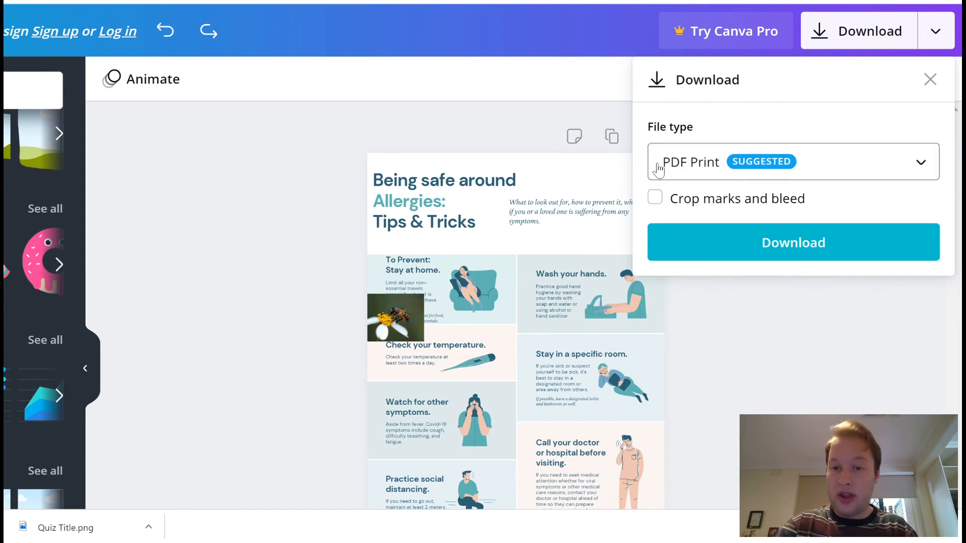
pyautogui.click(922, 175)
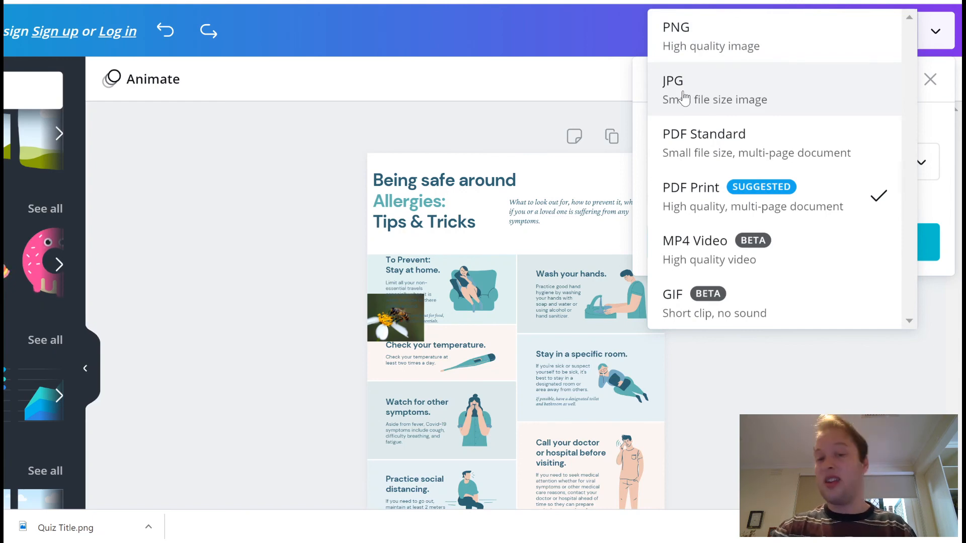
pyautogui.click(732, 40)
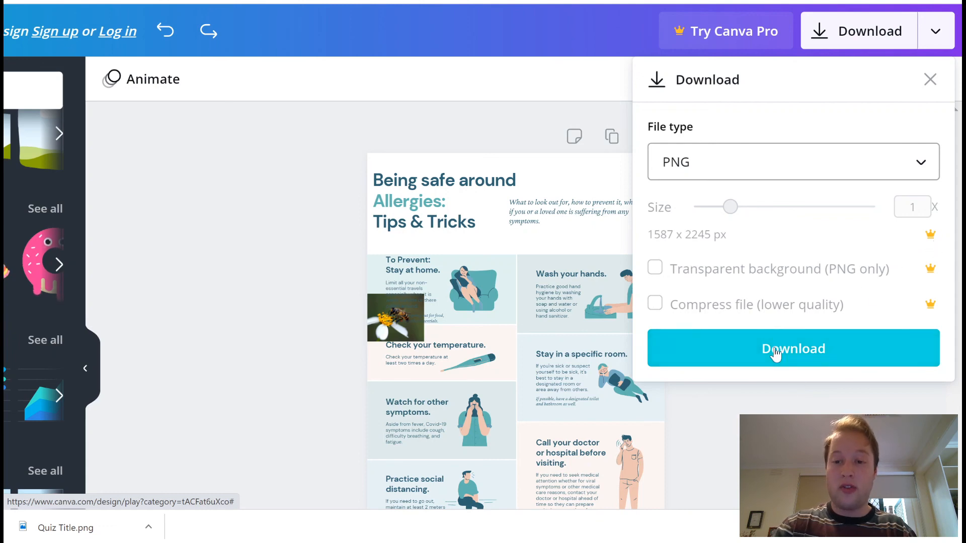
pyautogui.click(747, 363)
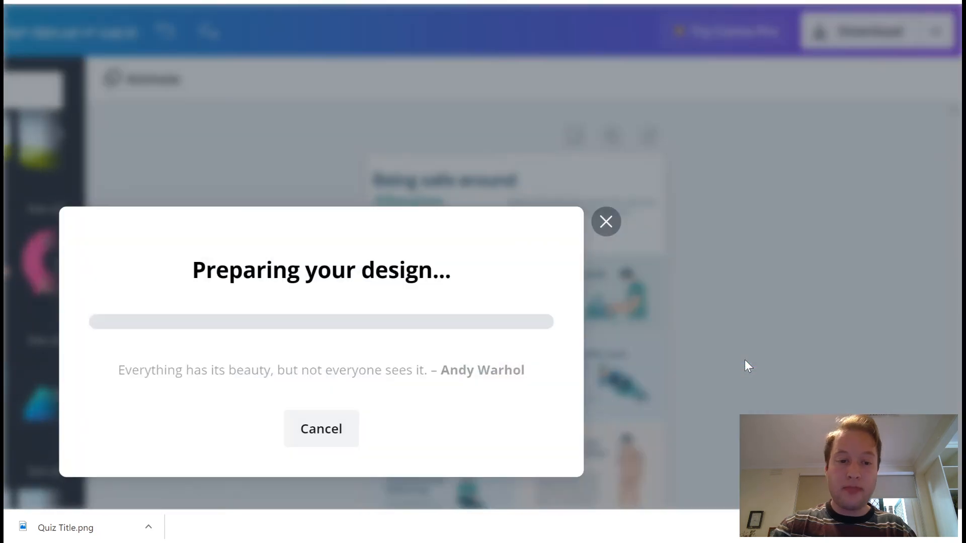
pyautogui.hotkey('ctrl', '-')
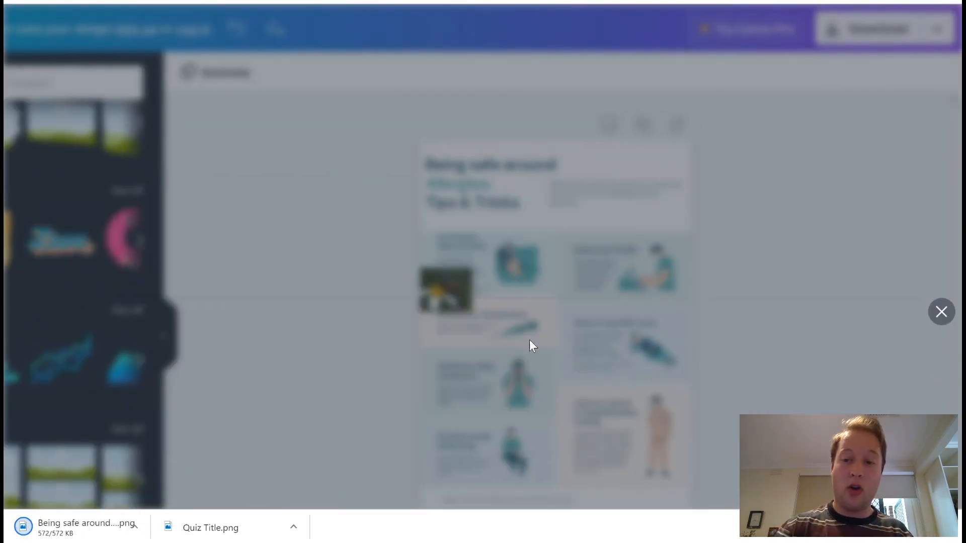
pyautogui.scroll(-2, 528, 340)
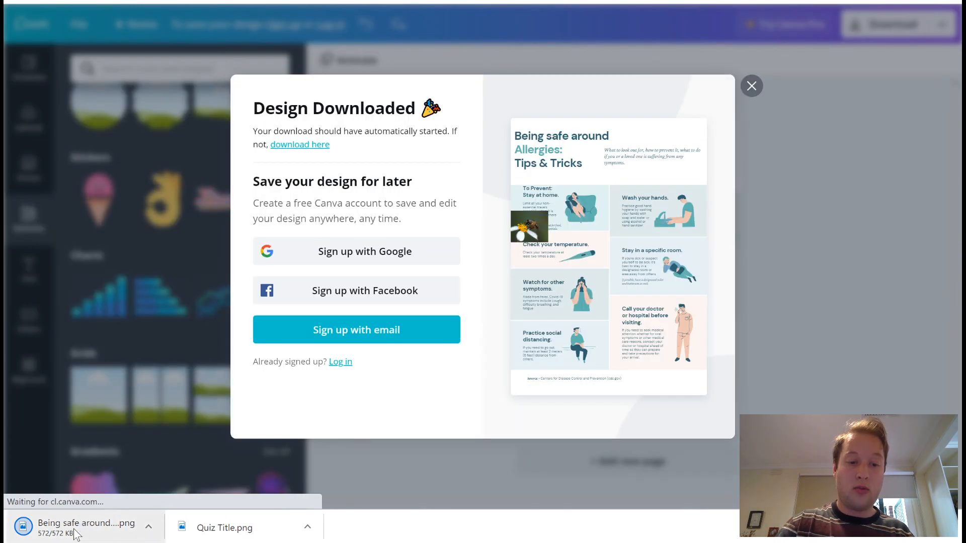
pyautogui.click(750, 87)
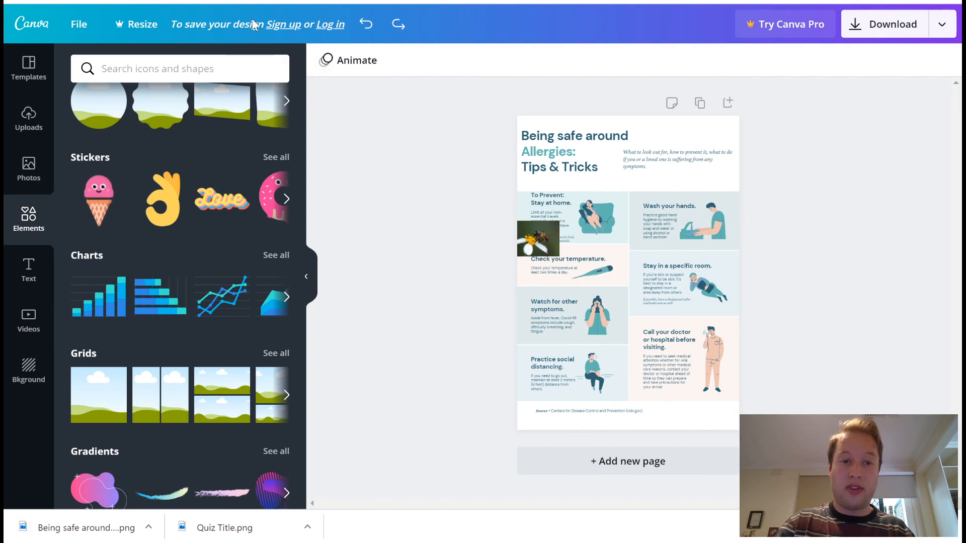
pyautogui.click(39, 519)
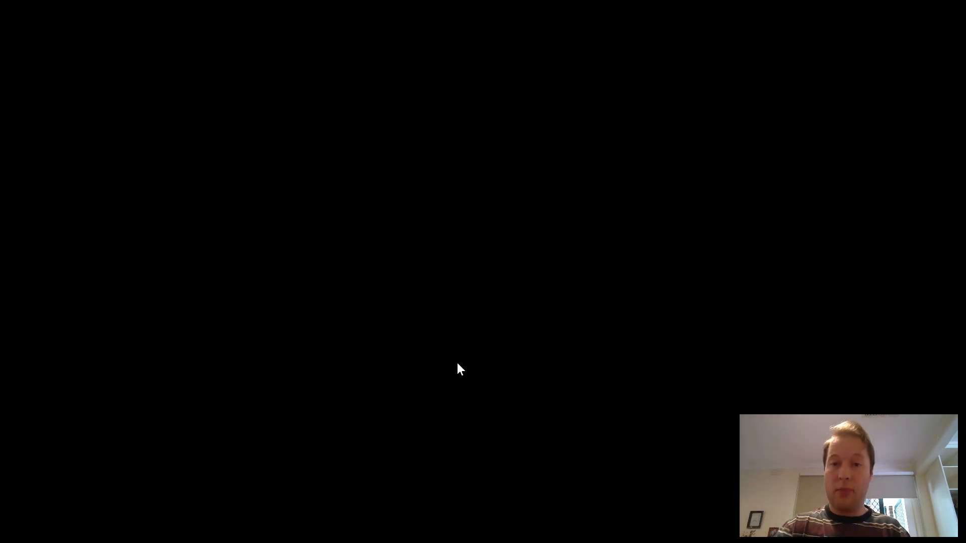